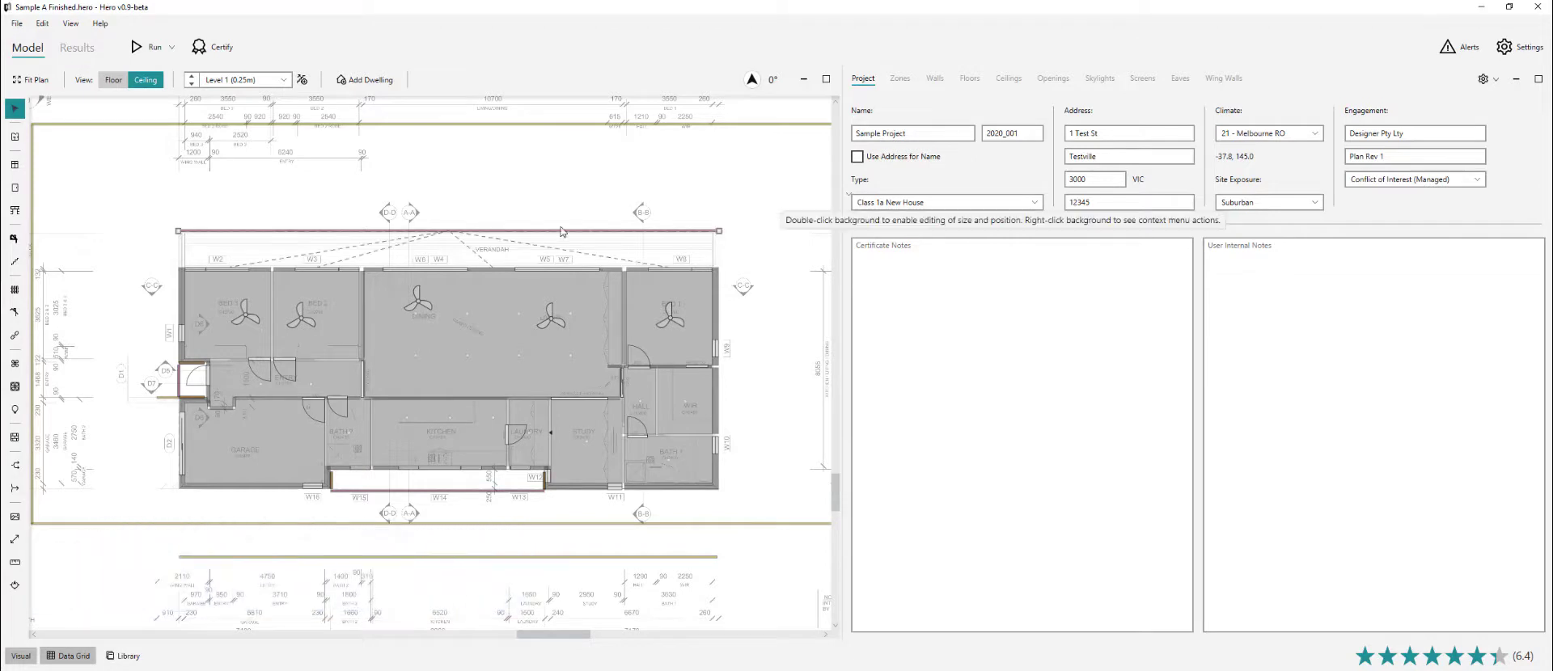
Check the project's errors and warnings, then run the simulation and view its 6.4-star results
scroll(346, 462, "down", 2)
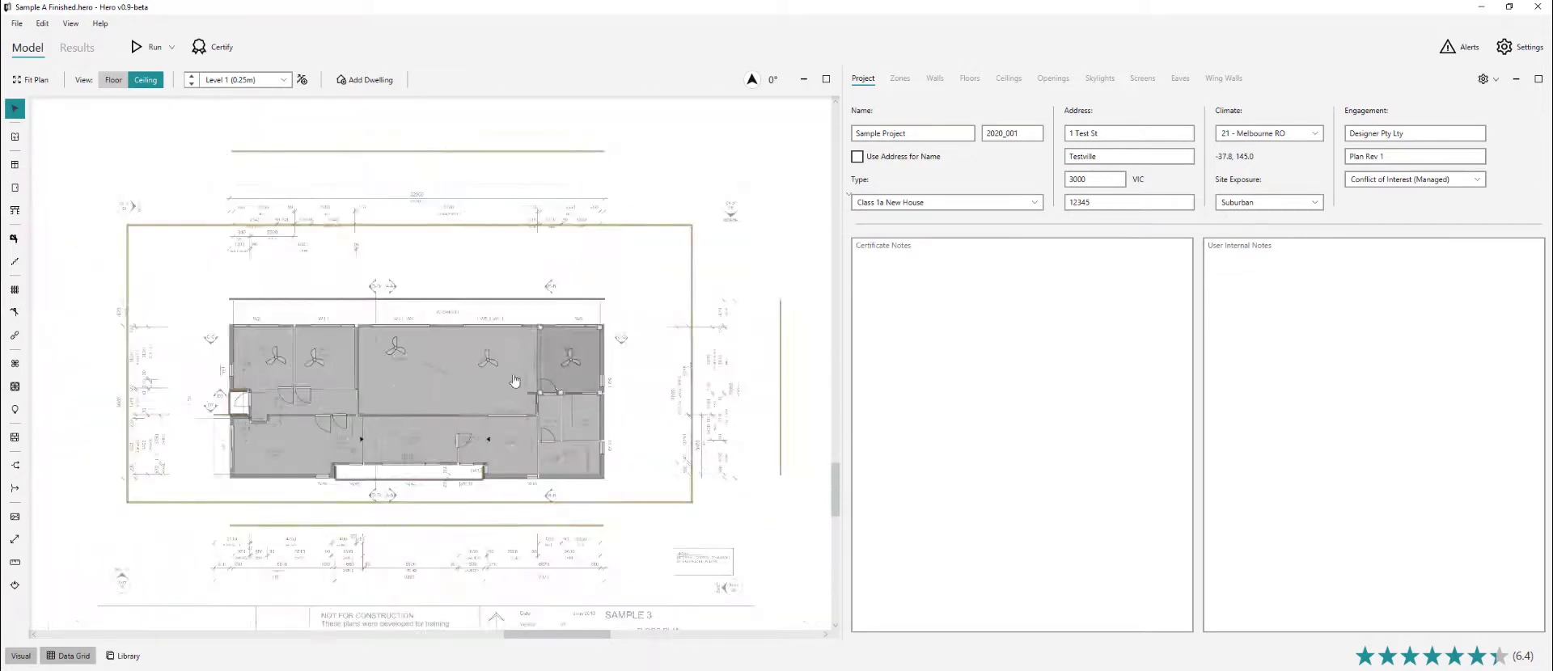
scroll(465, 320, "up", 2)
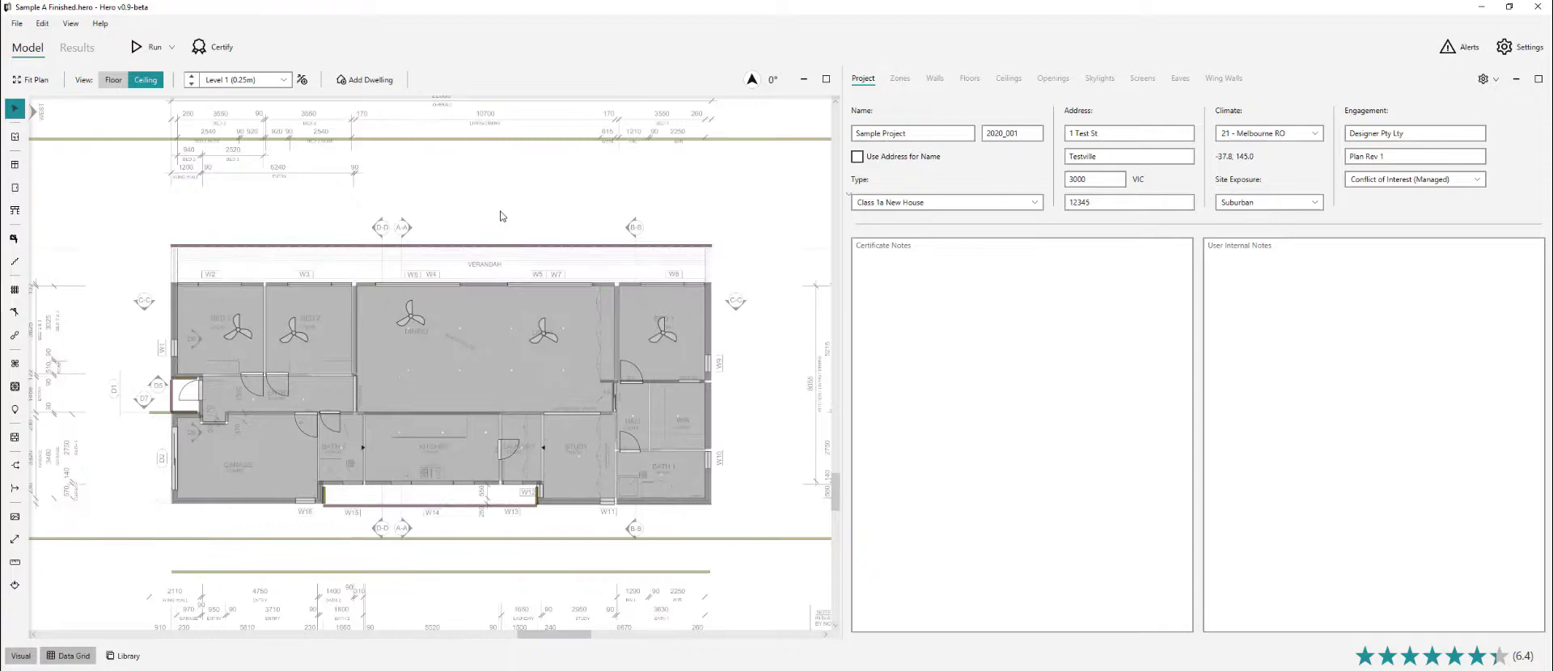
left_click(1460, 47)
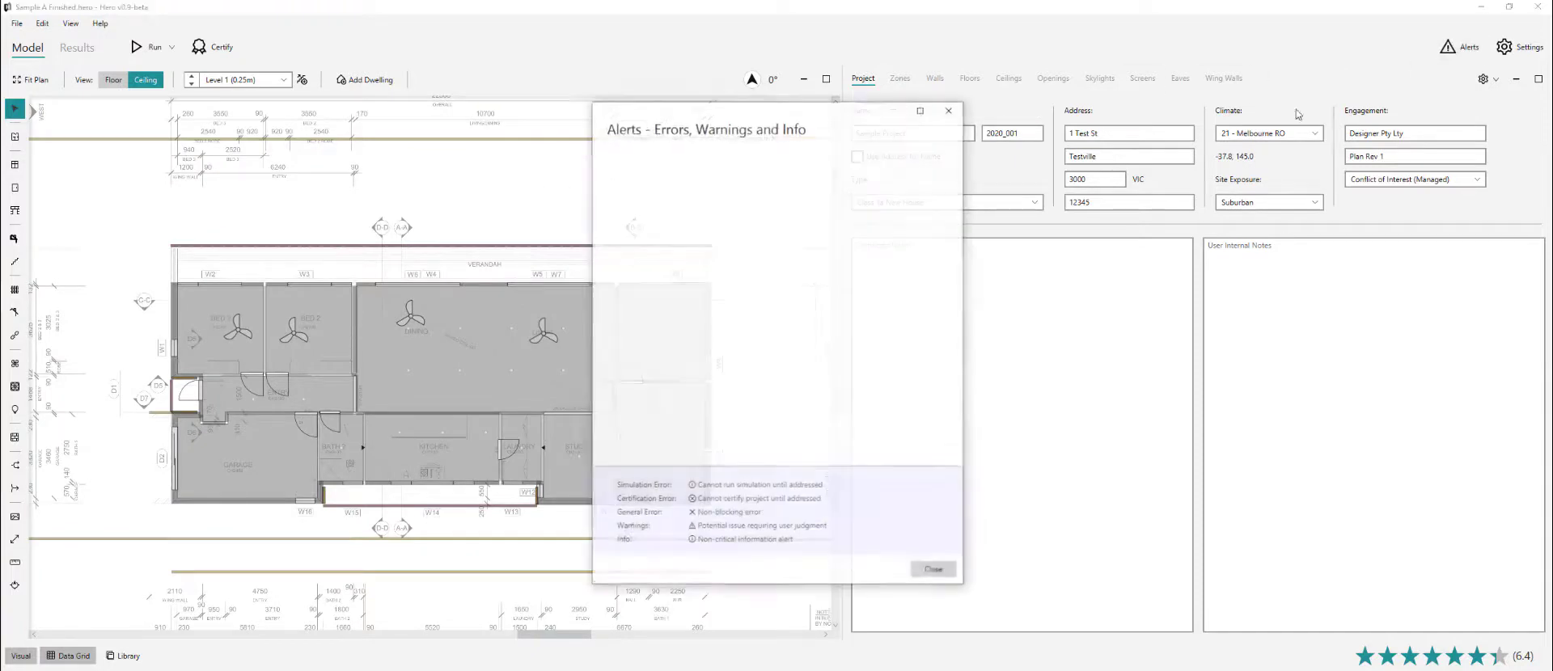
left_click(951, 110)
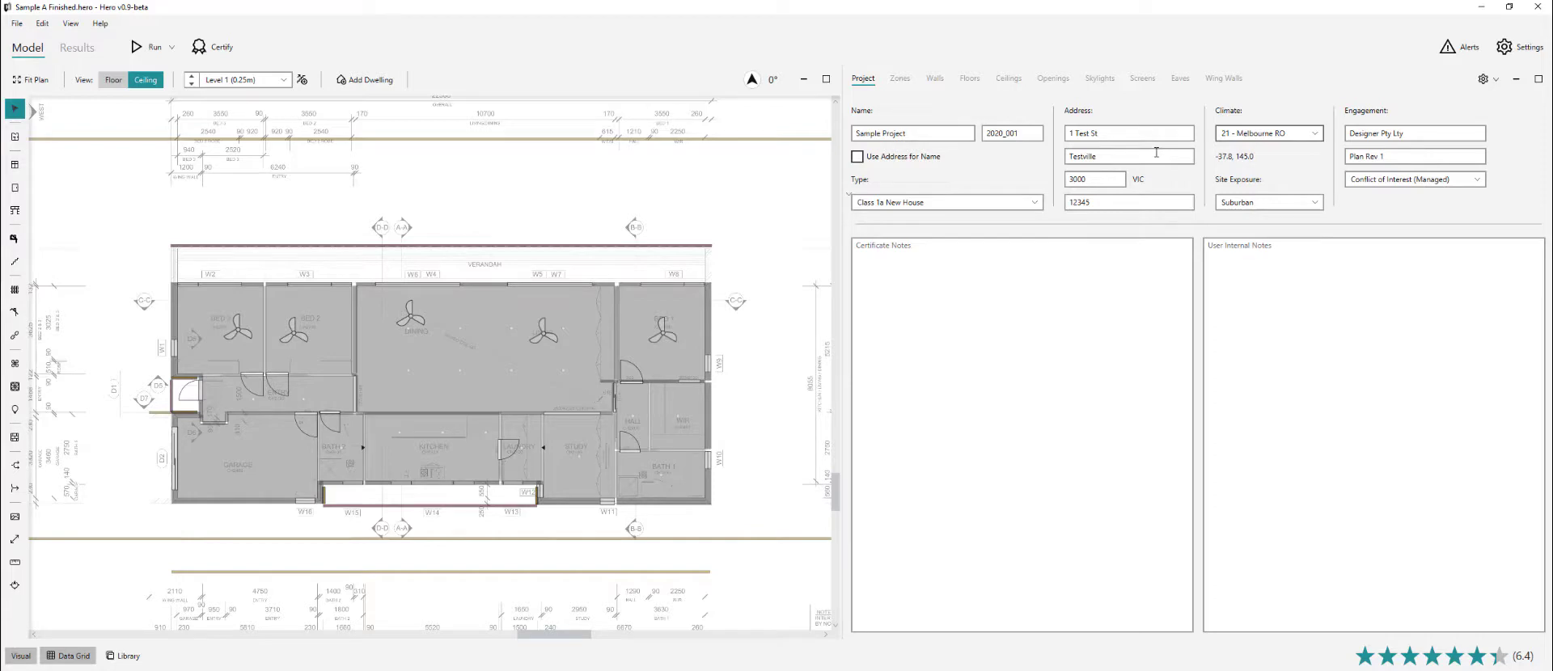
left_click(150, 47)
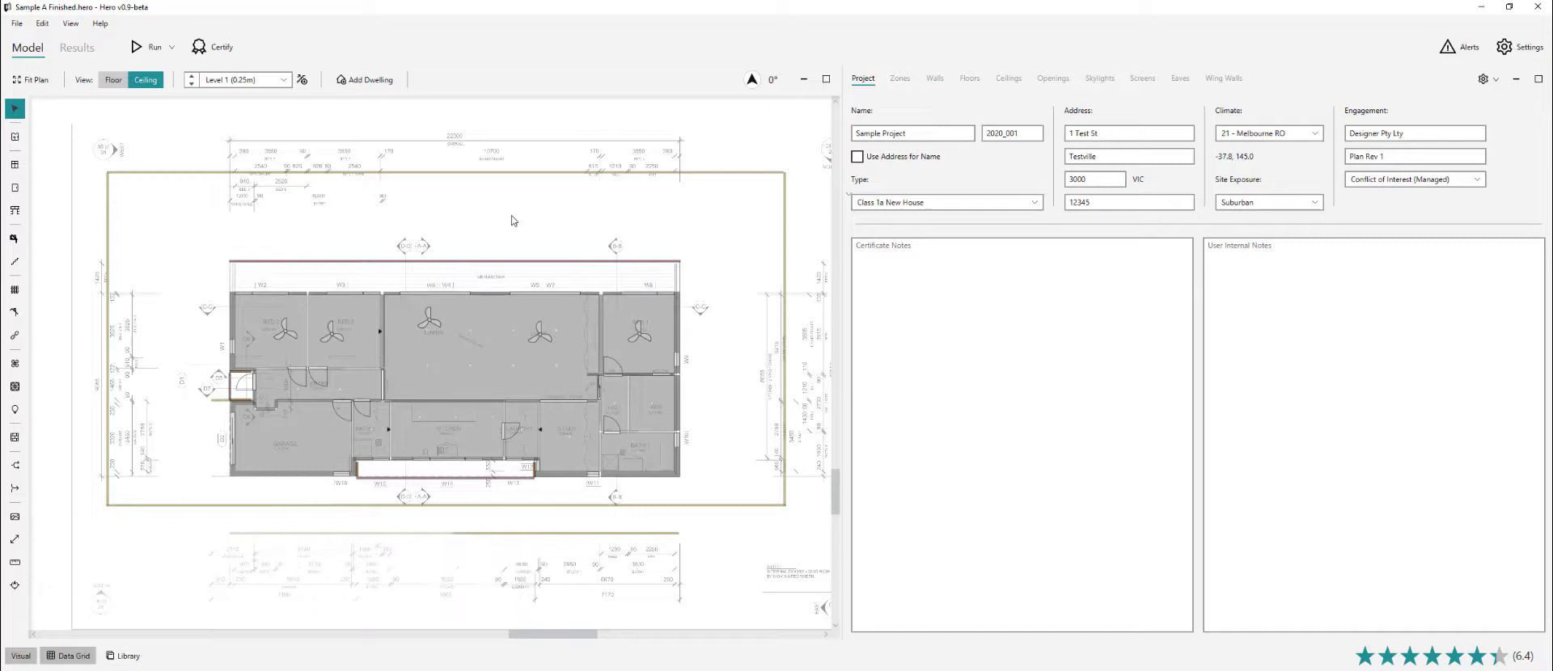
left_click(84, 61)
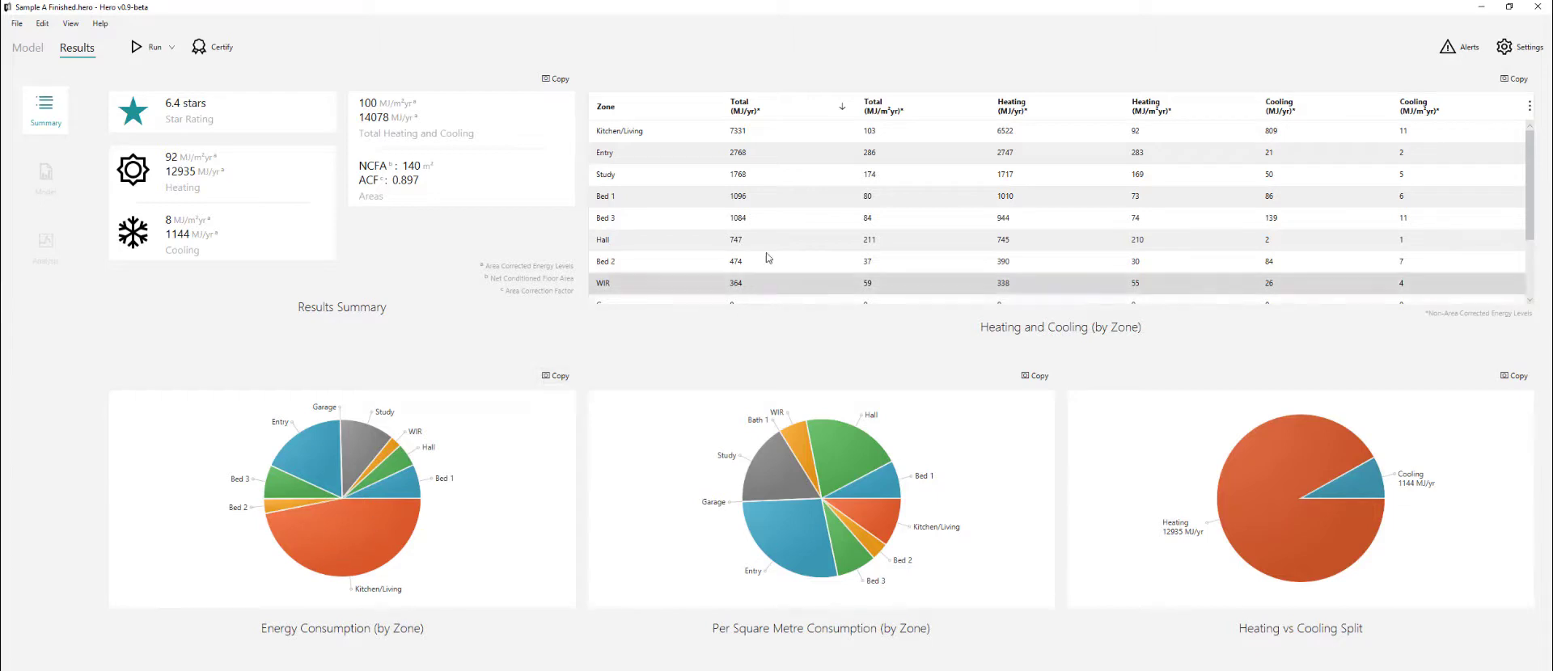
Select the Kitchen/Living zone and sort the zone results by Cooling (MJ/yr), ascending
left_click(971, 135)
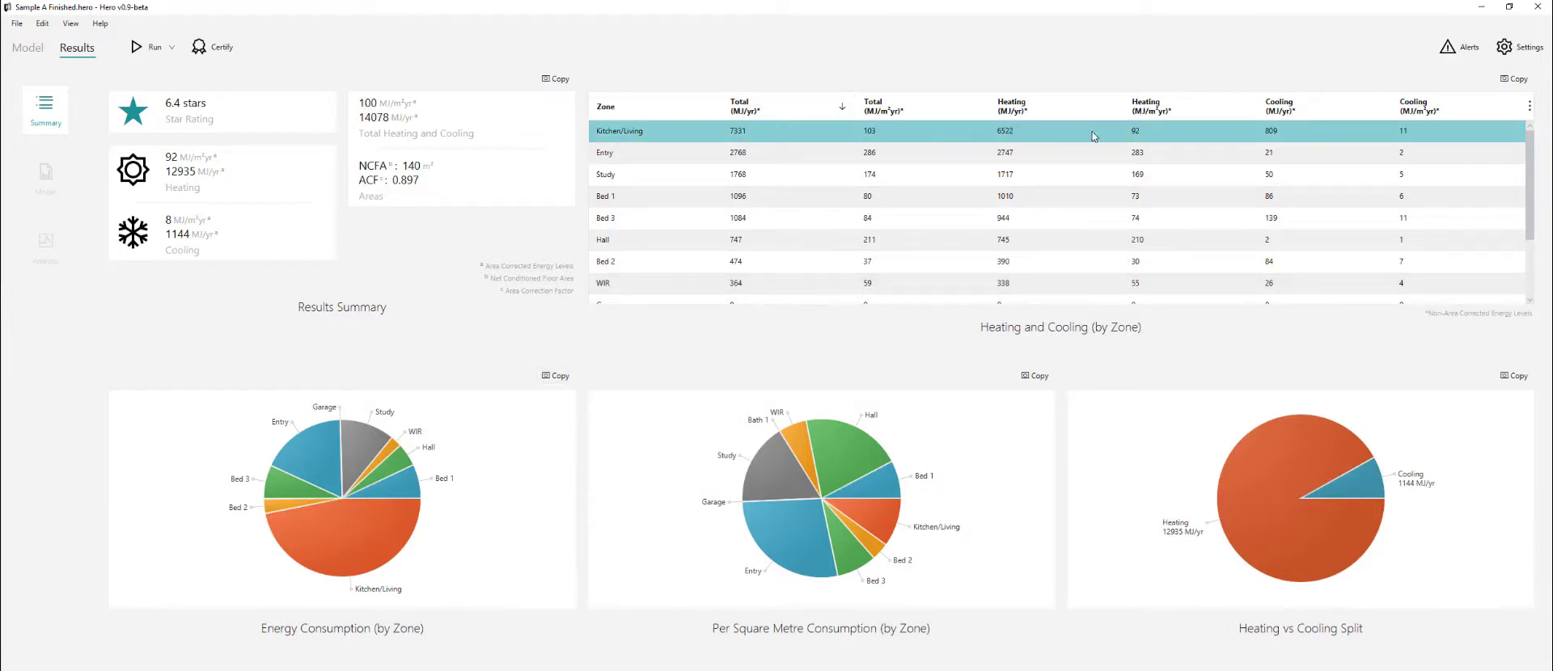
left_click(1280, 110)
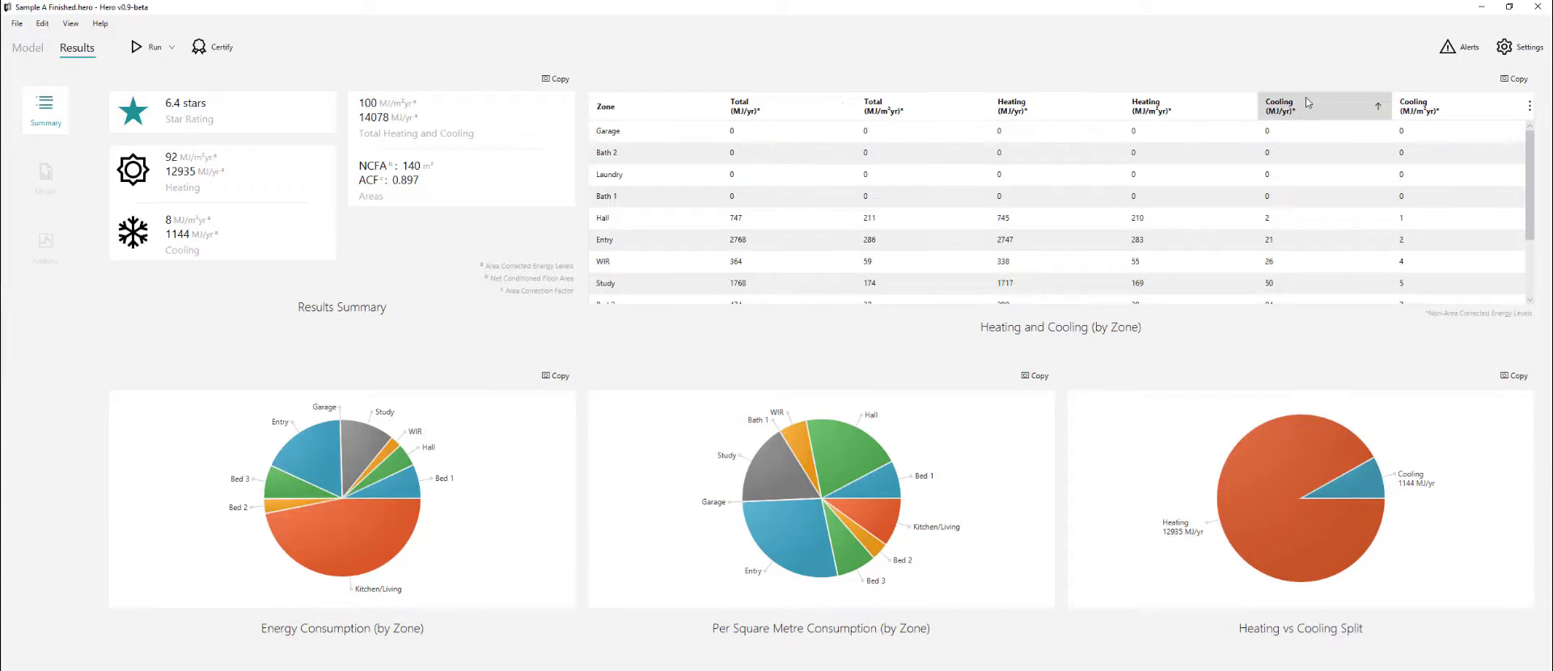
scroll(1257, 244, "down", 2)
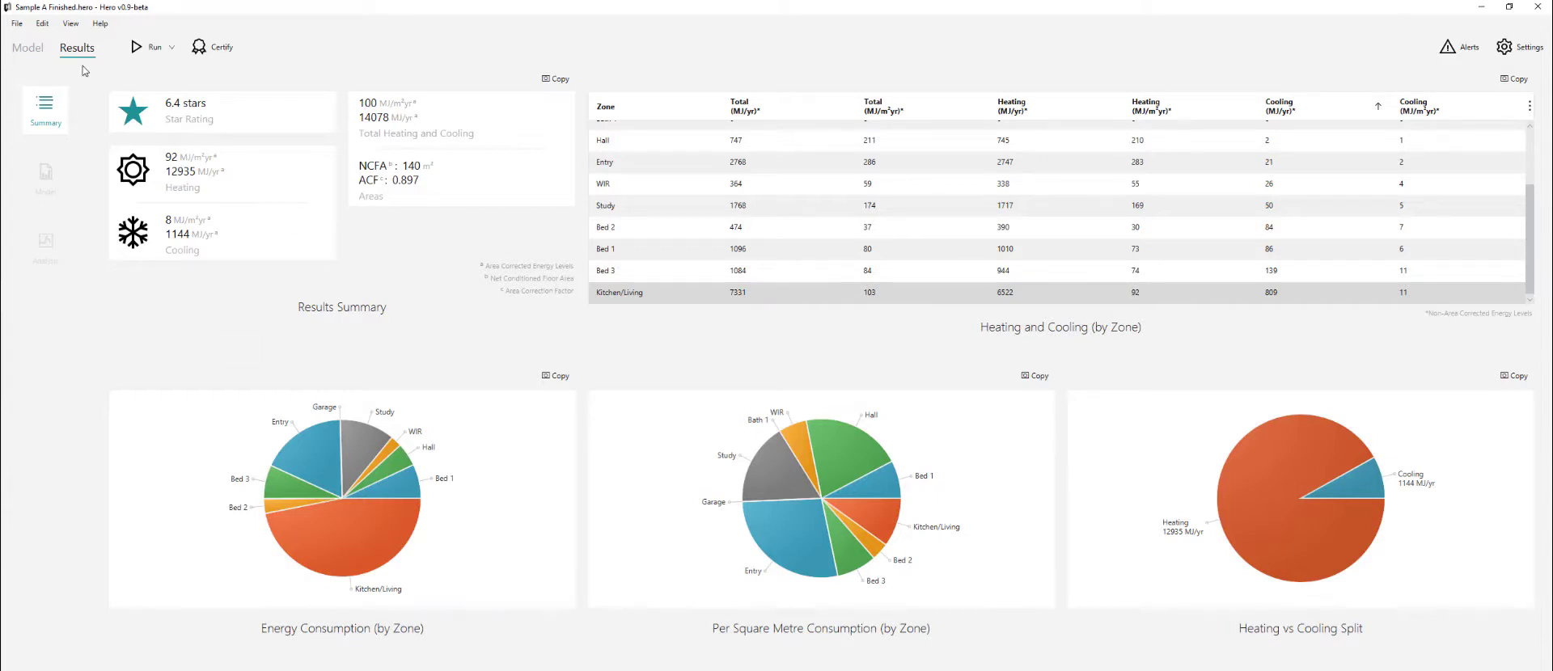
List the model's walls sorted by insulation and set walls RSW 211–RSW 220 from R2.50 to R2.00
left_click(28, 48)
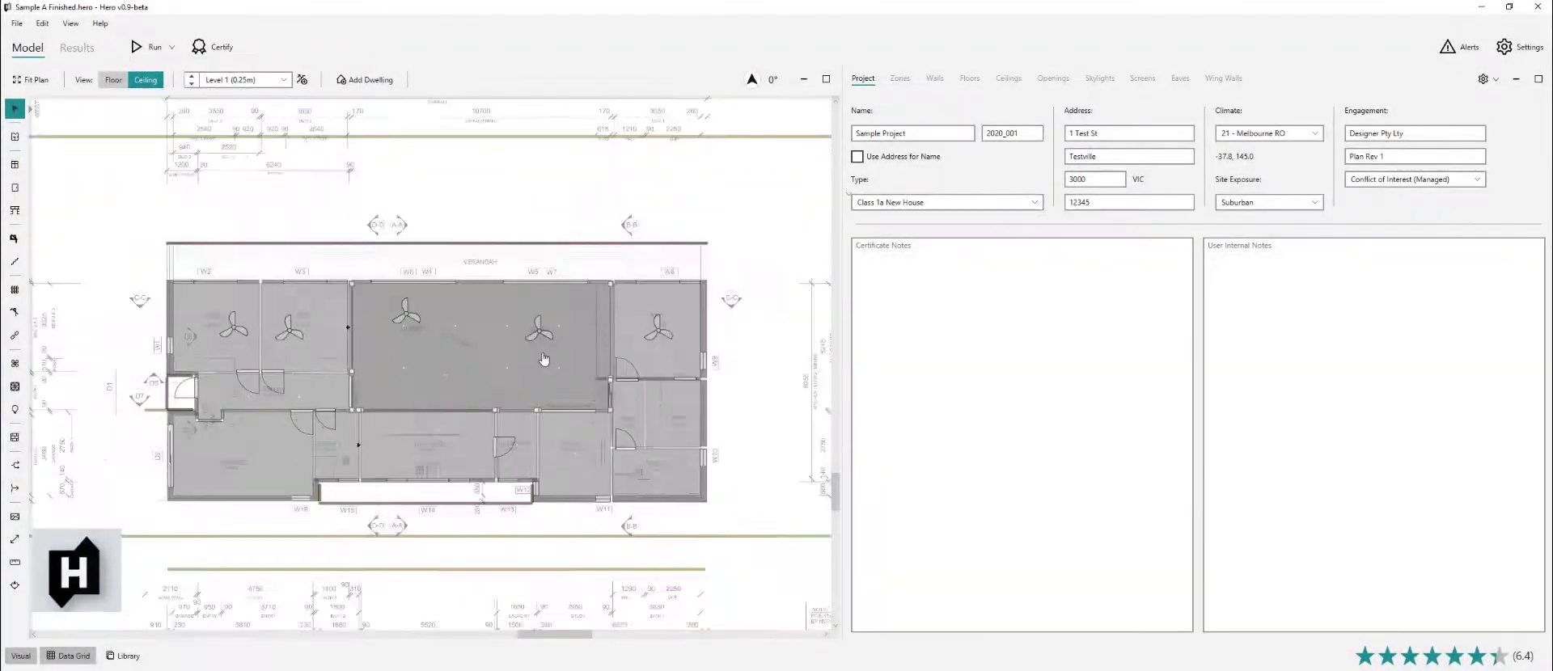
scroll(712, 339, "down", 1)
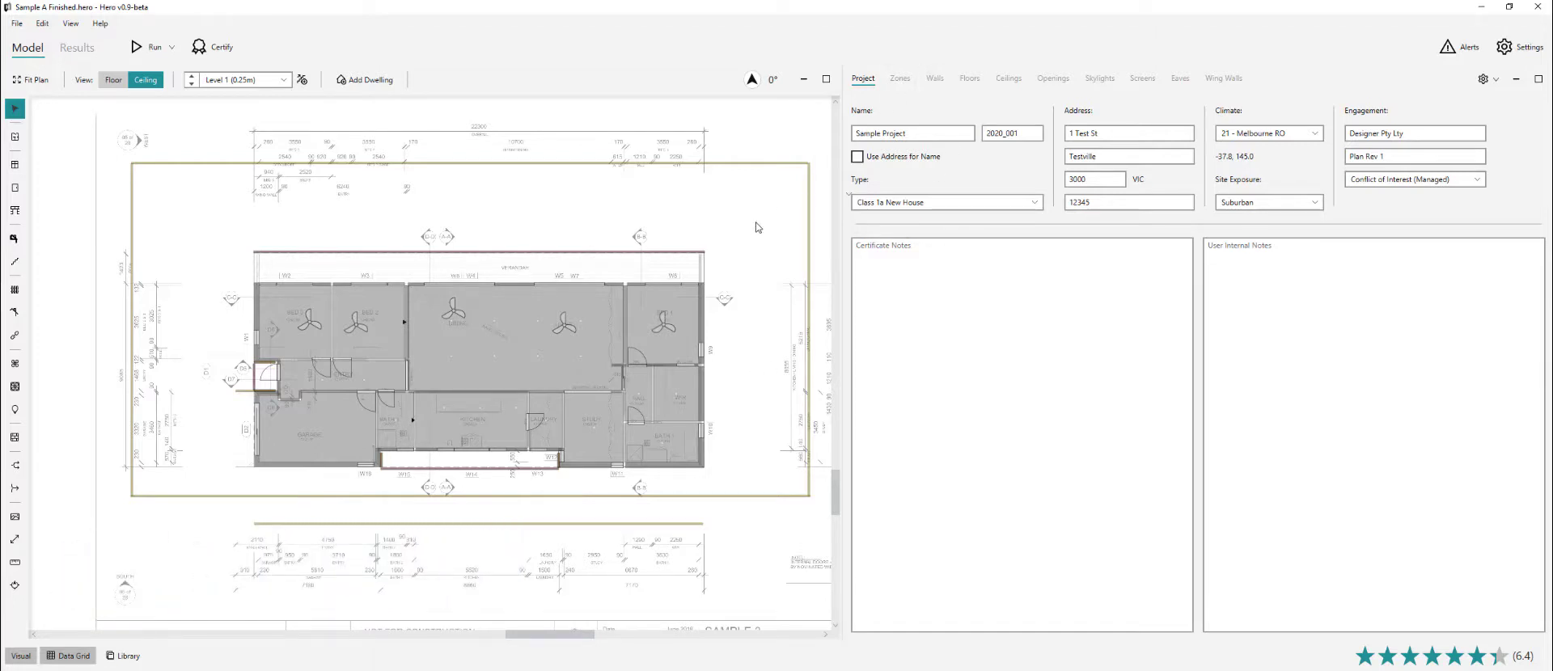
left_click(936, 80)
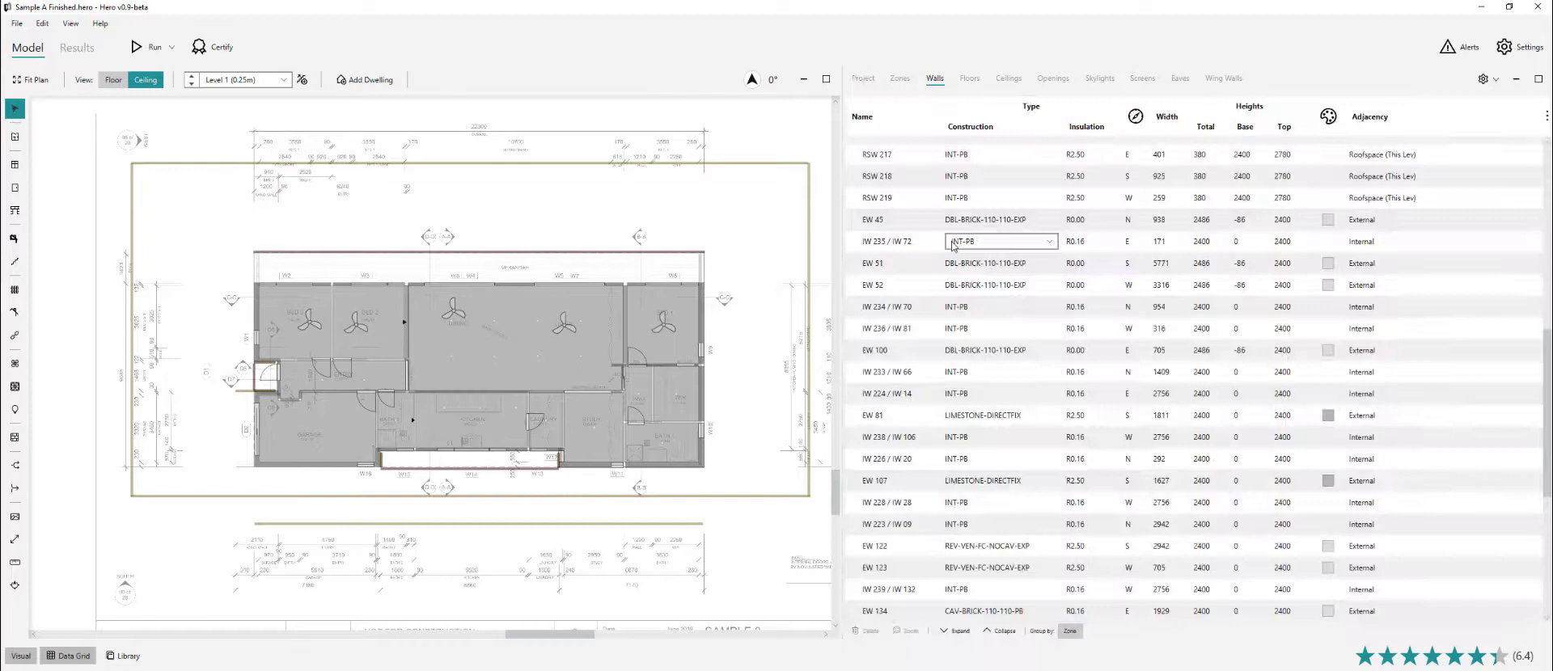
left_click(1104, 129)
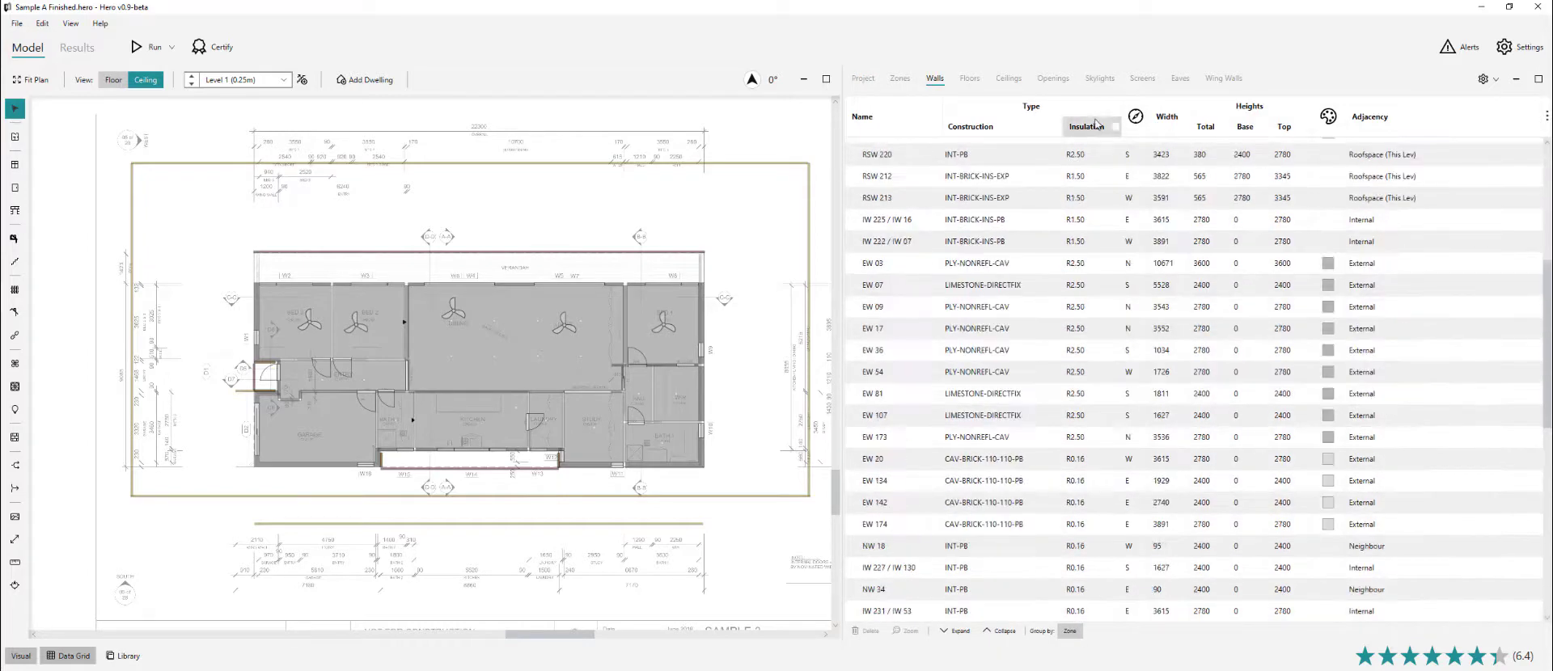
left_click(910, 259)
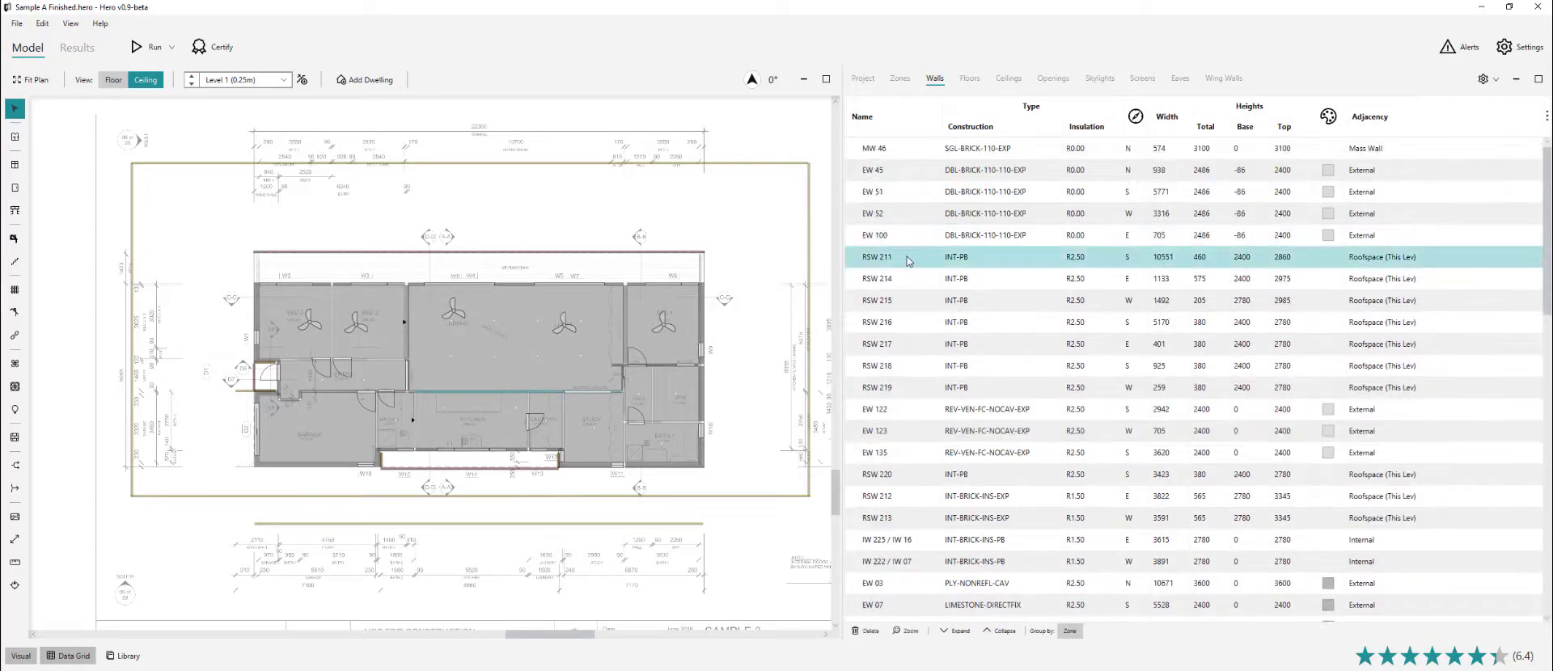
left_click(926, 482, "shift")
left_click(1091, 454)
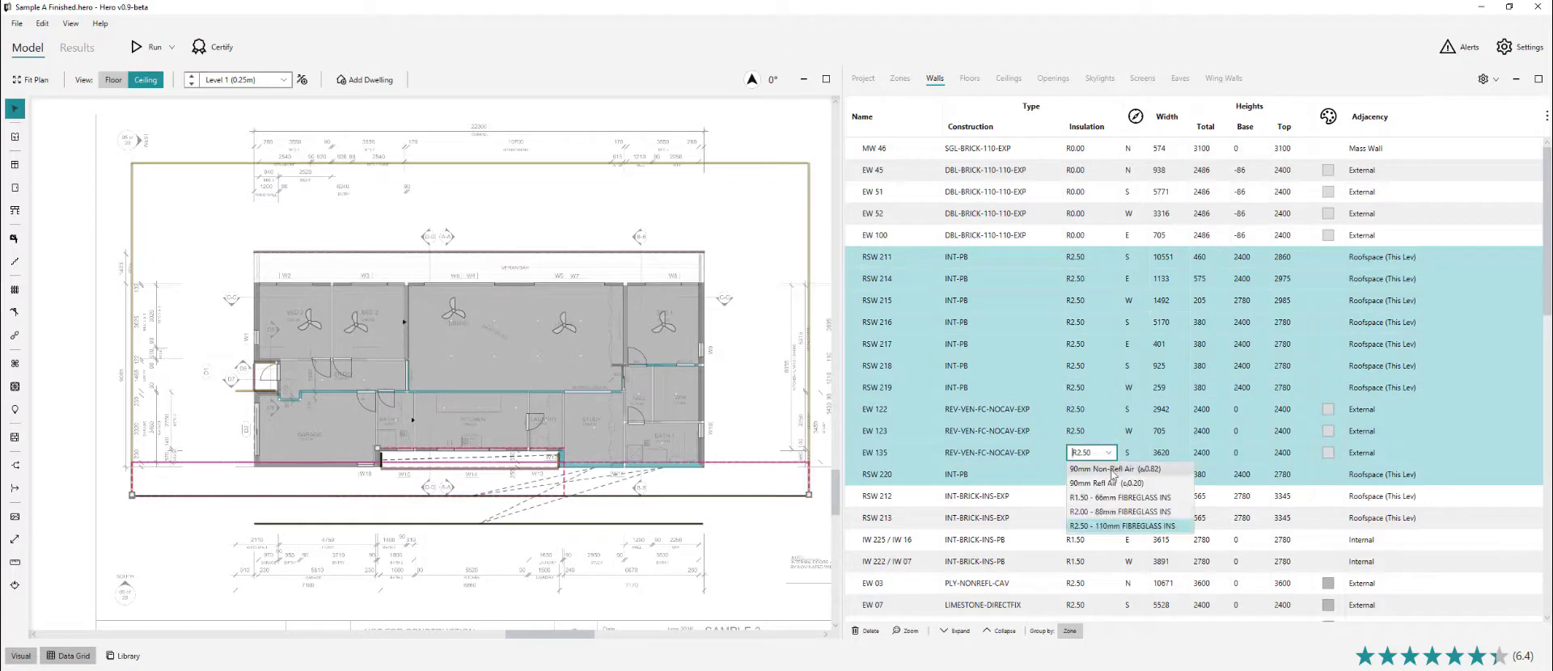
left_click(1131, 513)
Set external walls EW 03 through EW 173 to R2.00, then list the ceilings and openings
left_click(930, 452)
scroll(1010, 405, "down", 4)
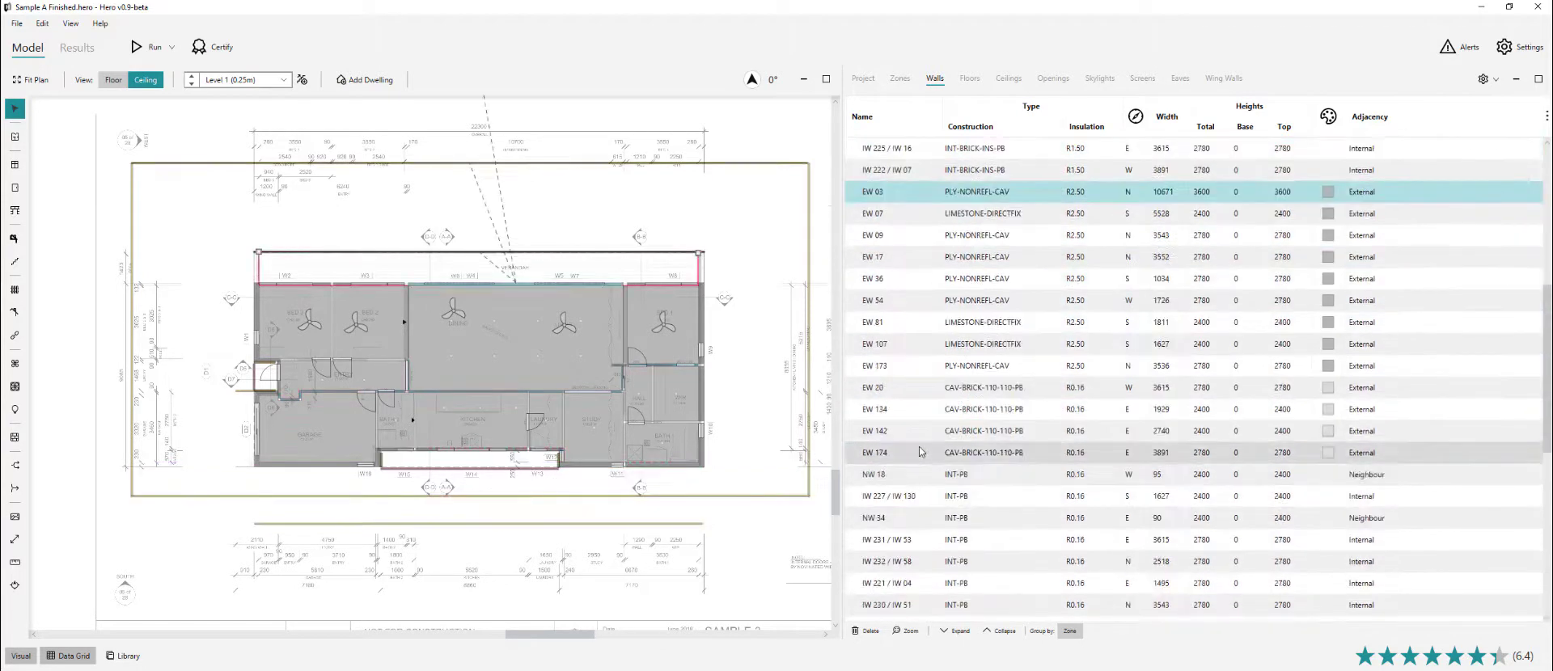
left_click(1084, 365, "shift")
left_click(1110, 366)
left_click(1088, 432)
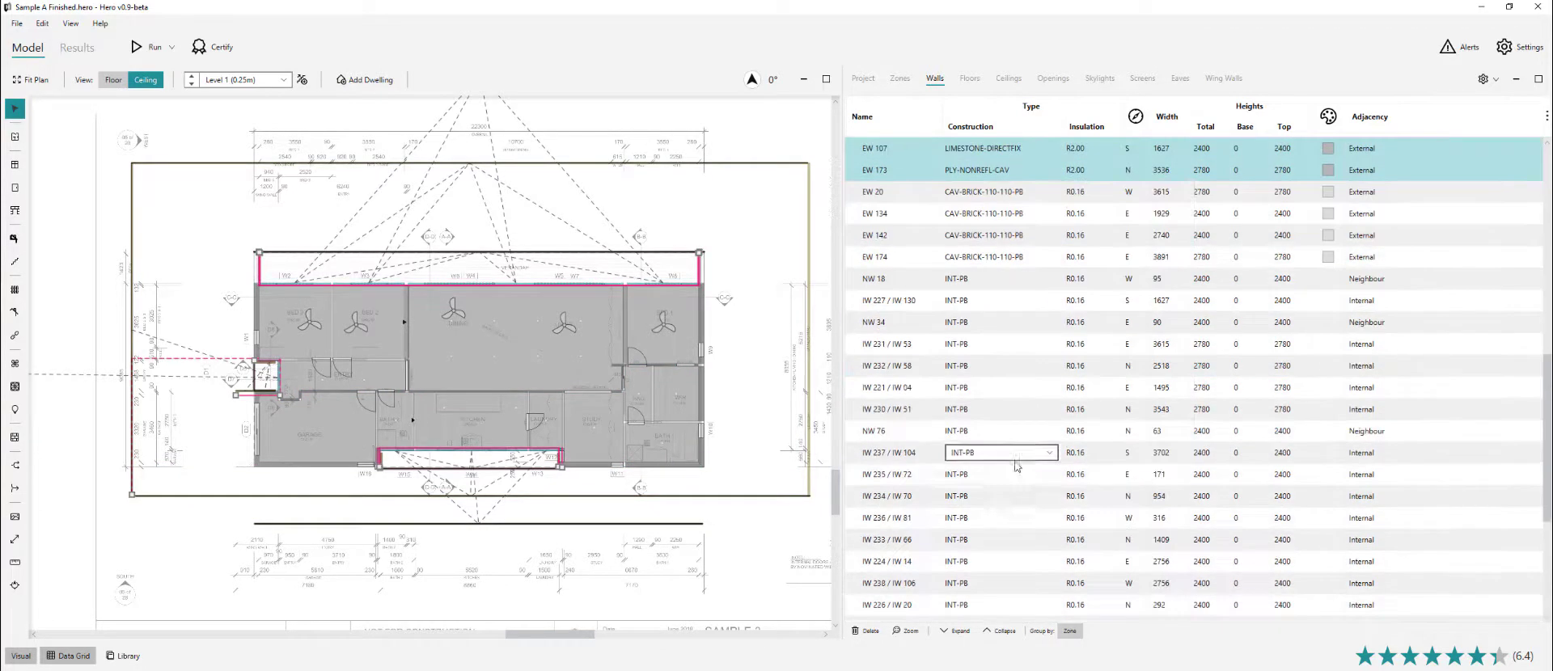
left_click(246, 180)
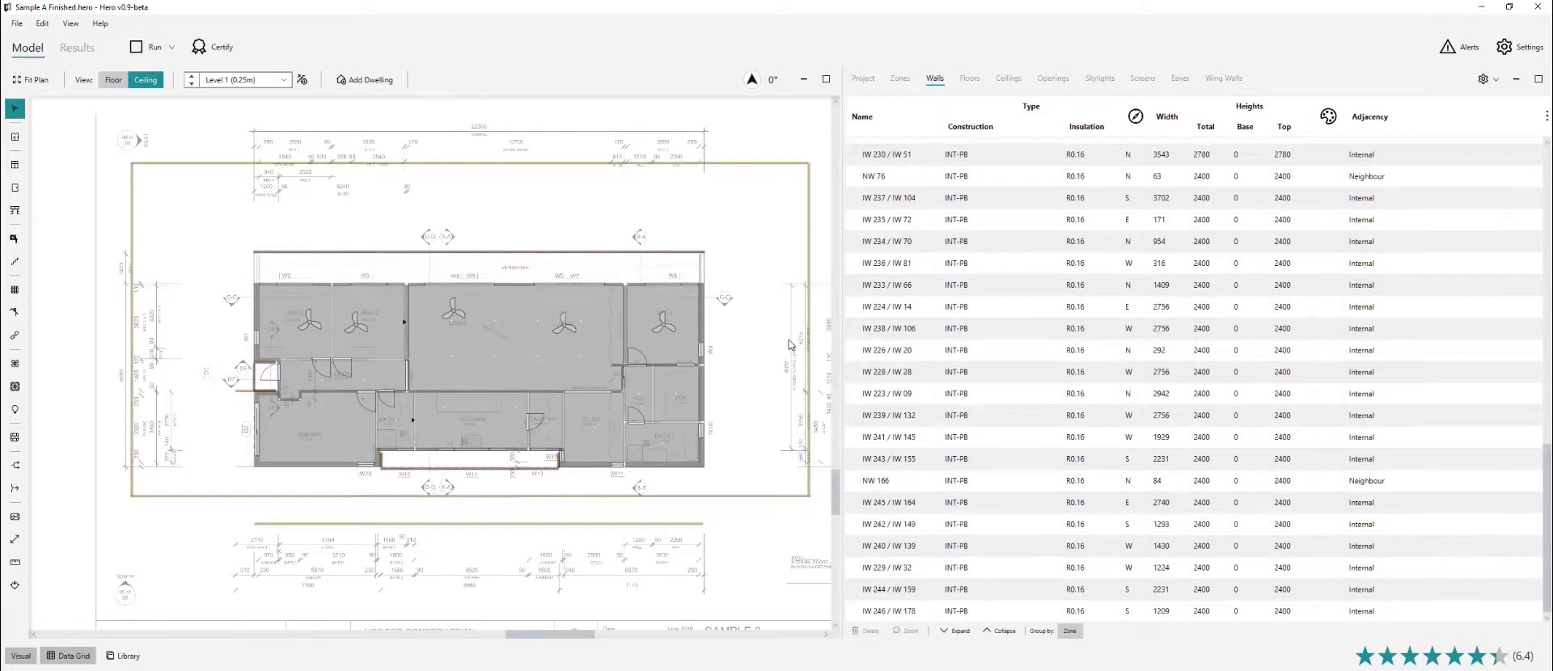
left_click(1008, 79)
left_click(1053, 81)
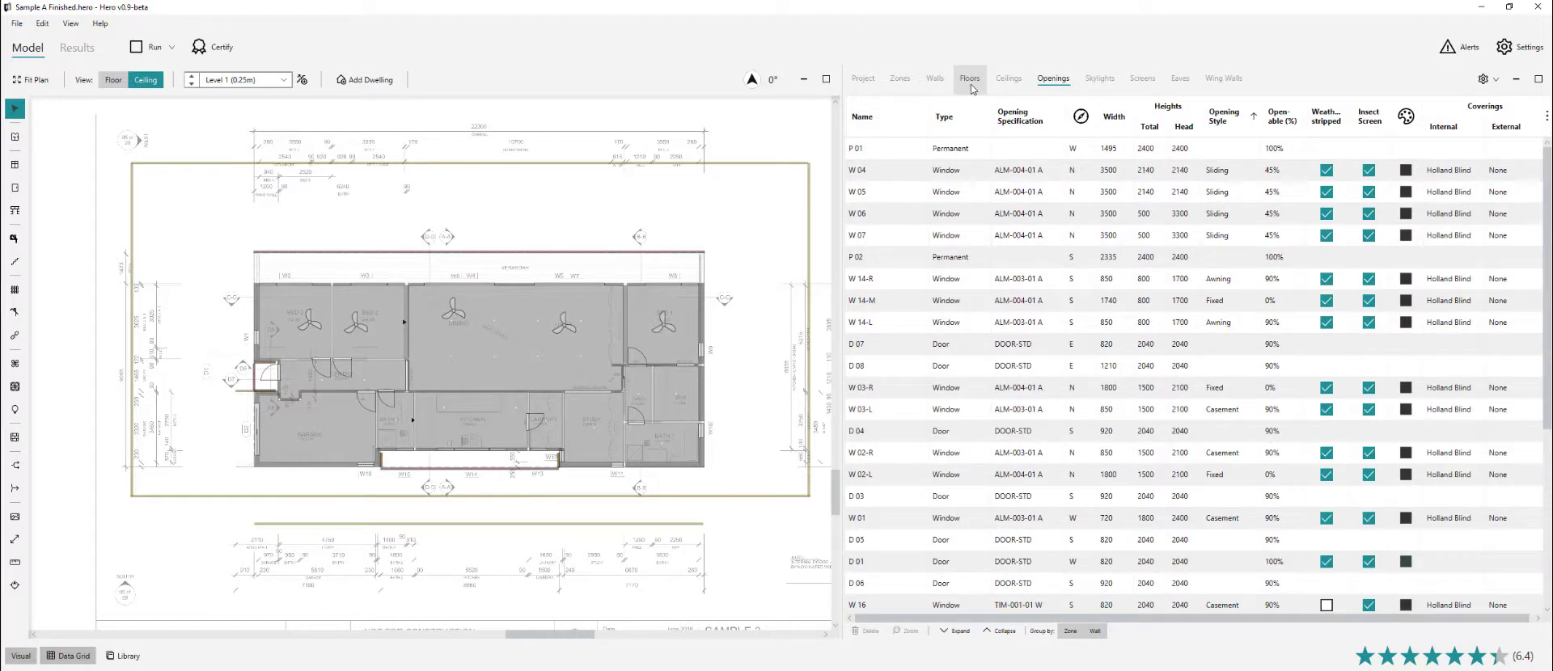
Review the model's ceilings and floors lists and scroll through the floor plan
left_click(1009, 78)
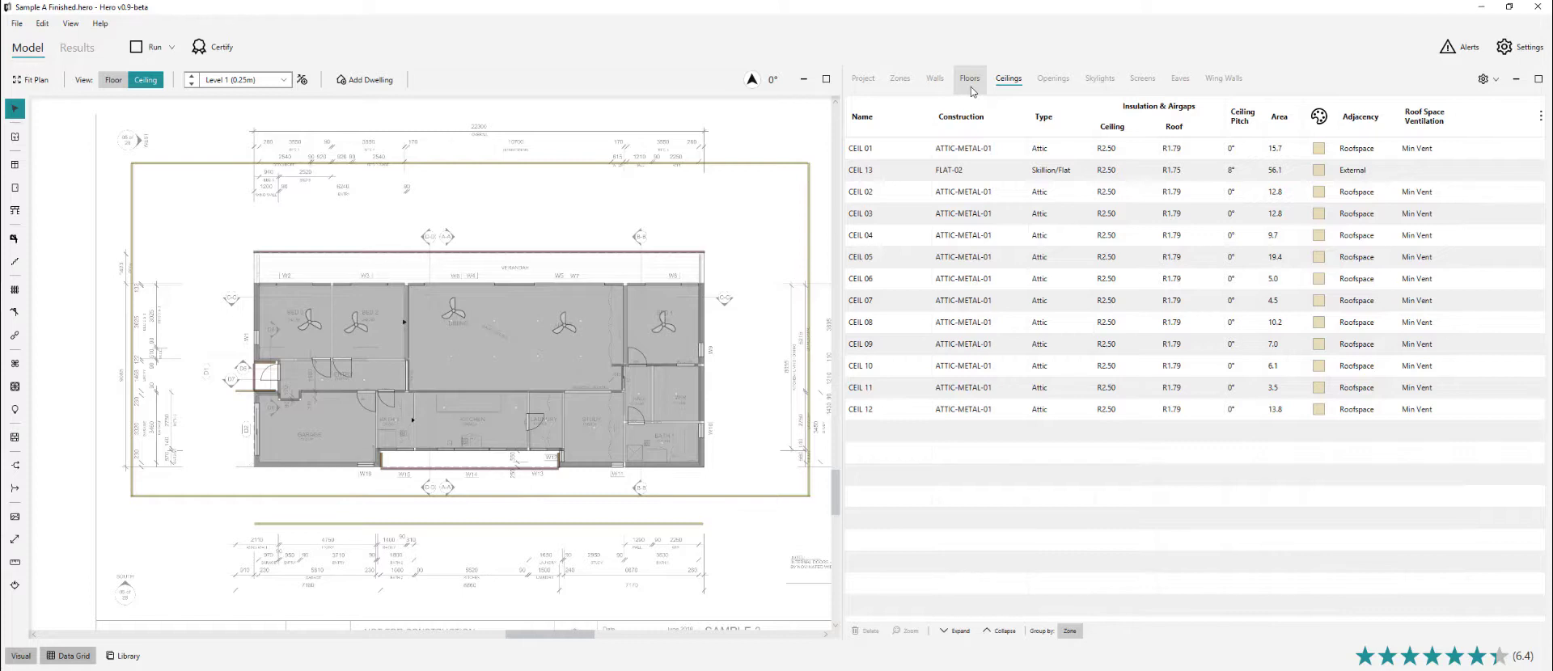
left_click(970, 81)
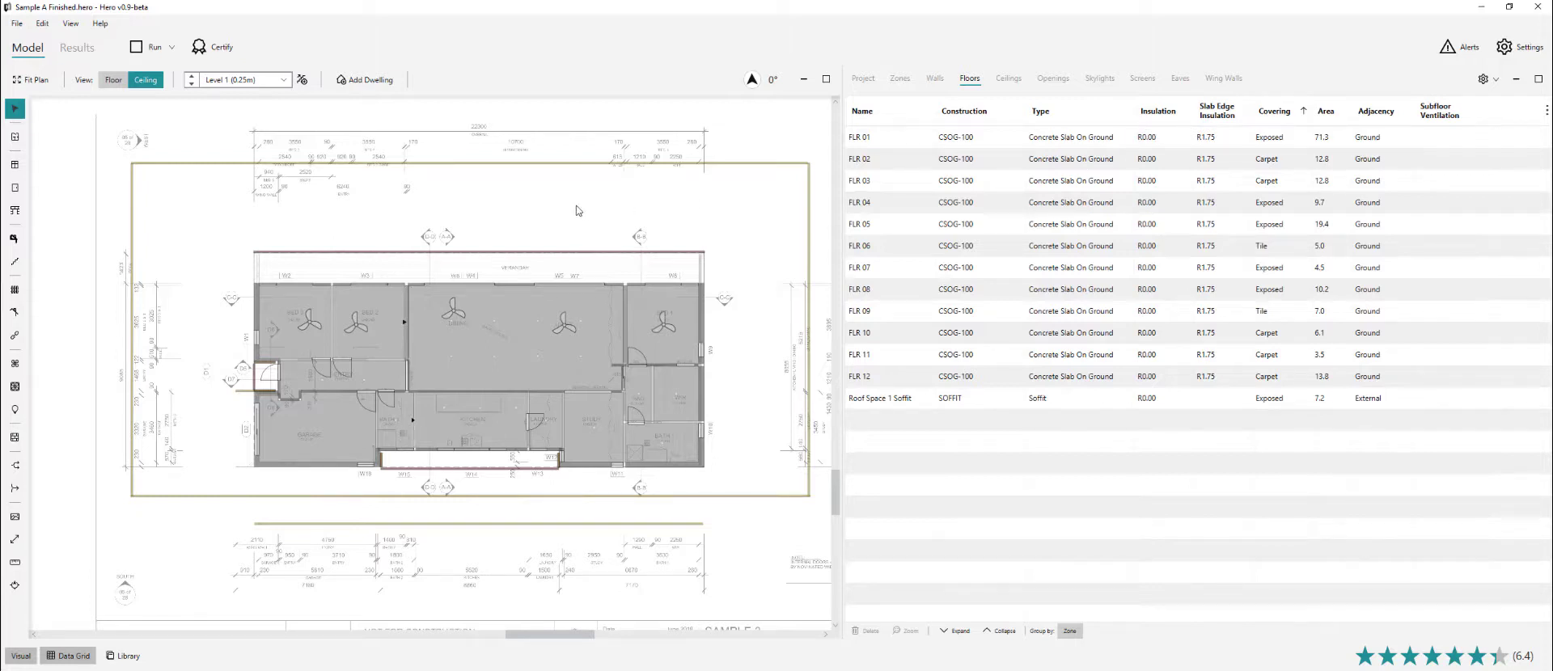
scroll(347, 228, "up", 1)
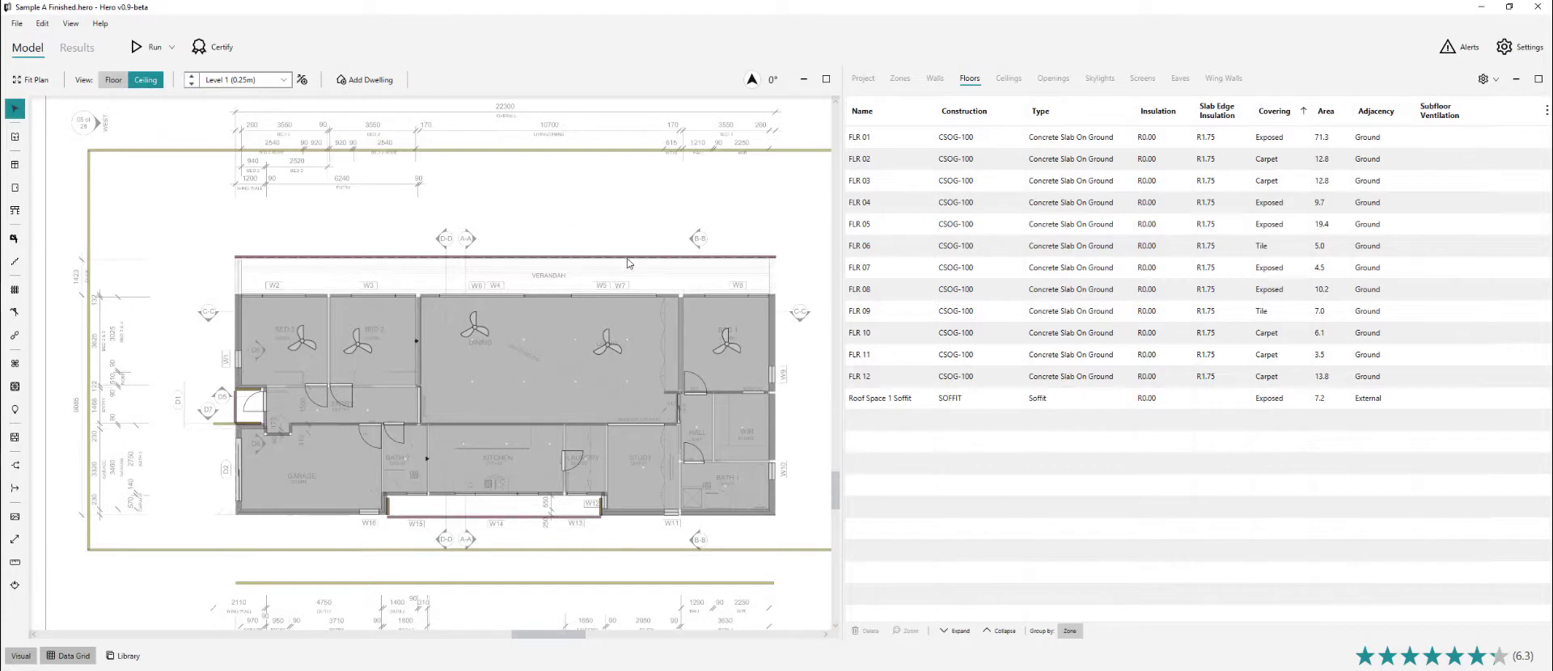
scroll(485, 222, "down", 2)
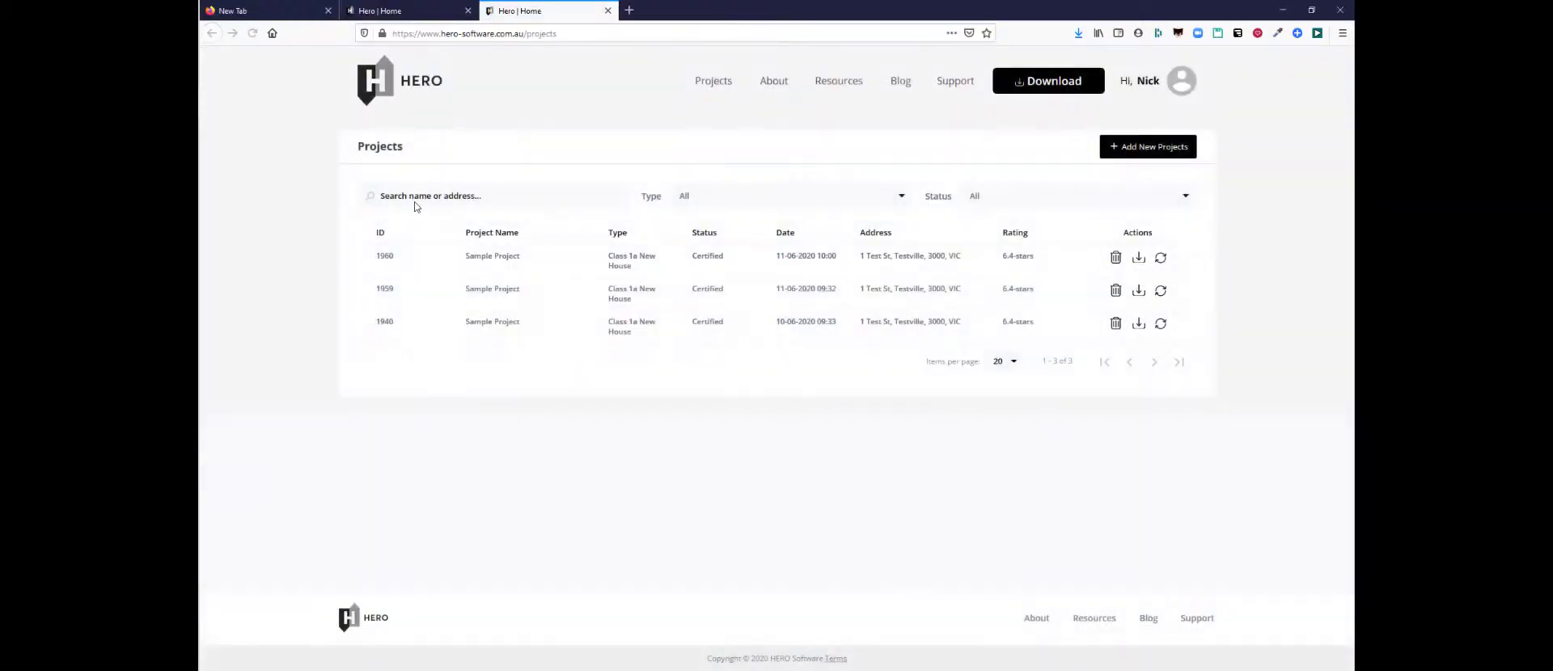
Upload Sample A Finished.hero to the portal as a new project
left_click(1154, 155)
left_click(766, 350)
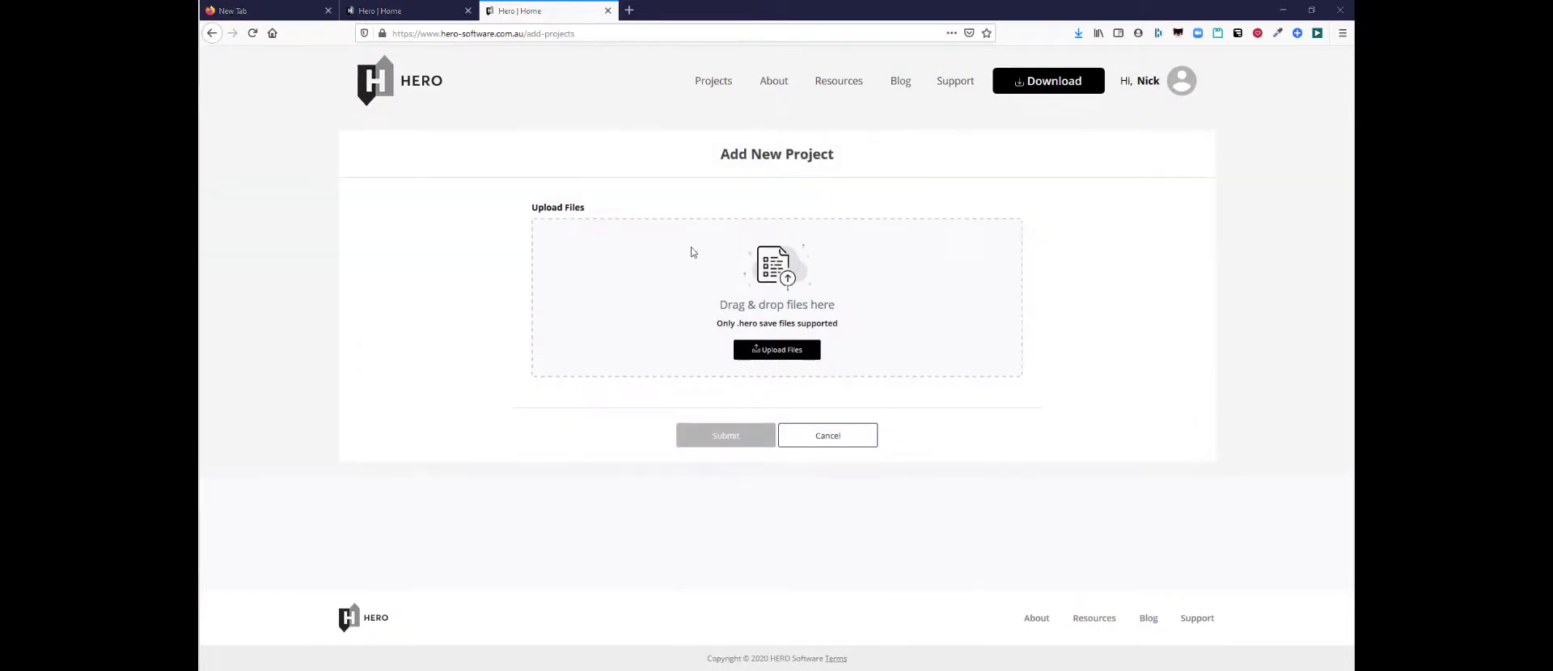
double_click(602, 192)
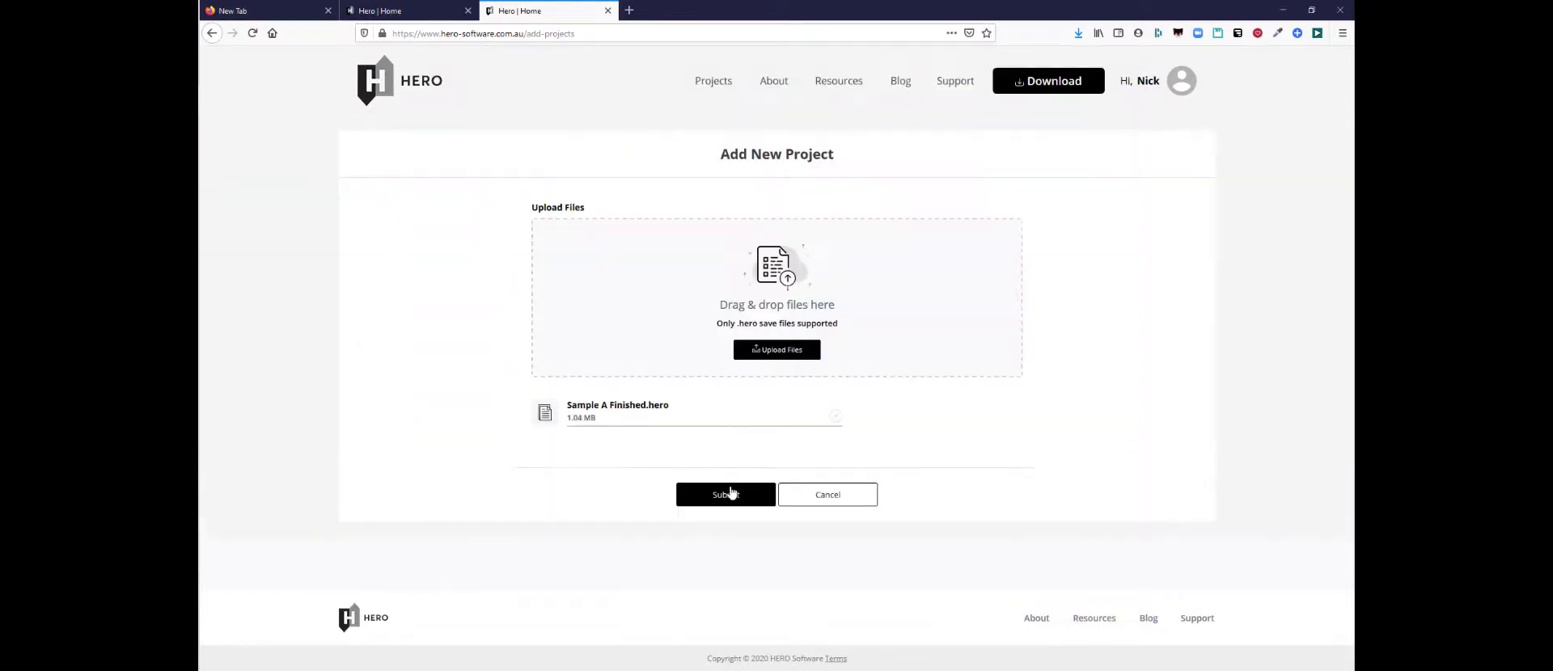
left_click(730, 495)
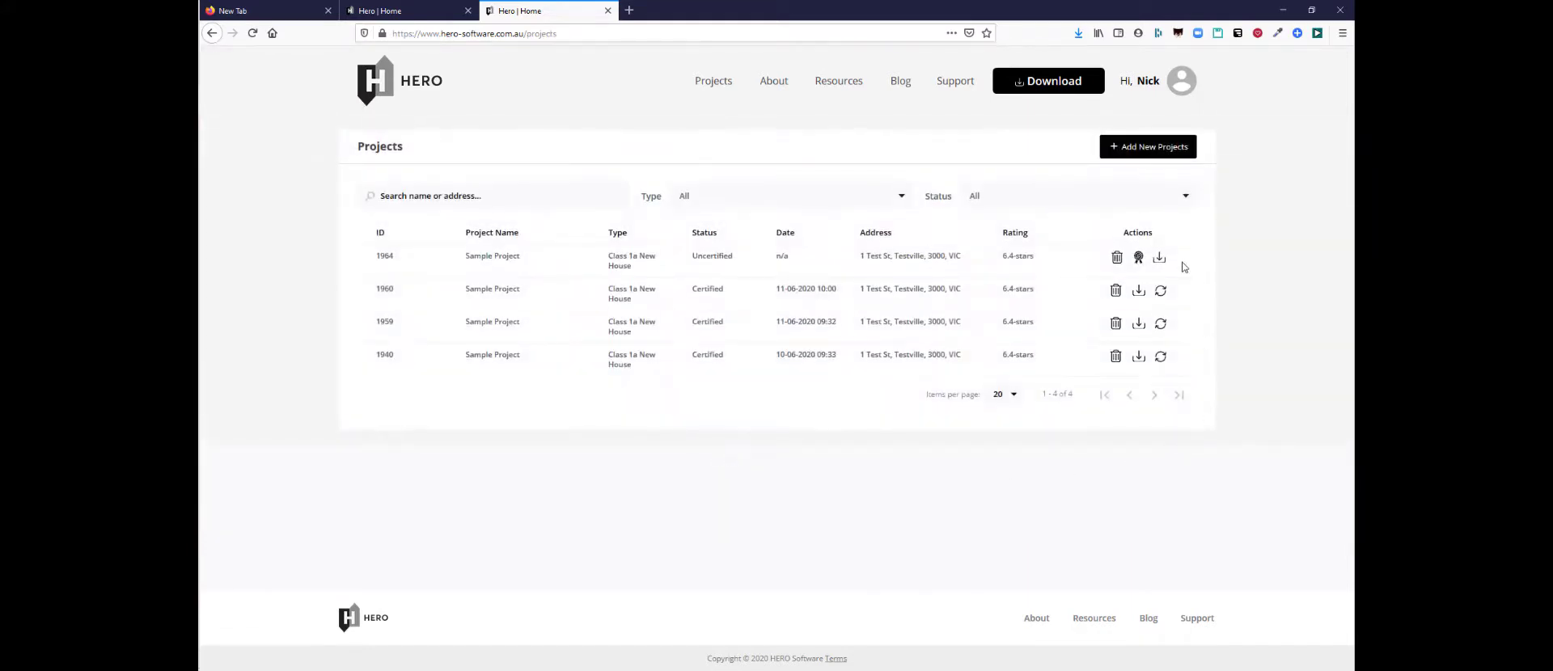
Download the new project's draft certificate
left_click(1144, 261)
left_click(1069, 301)
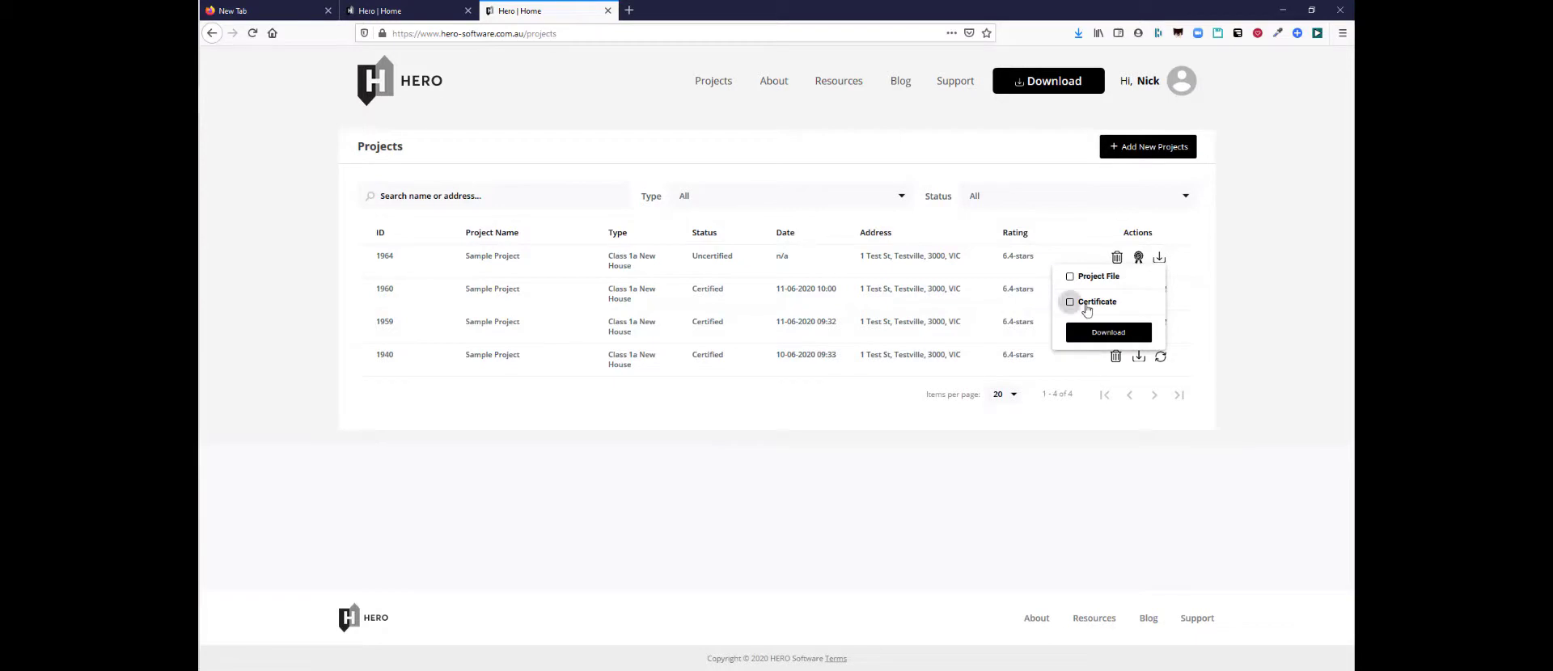
left_click(1092, 333)
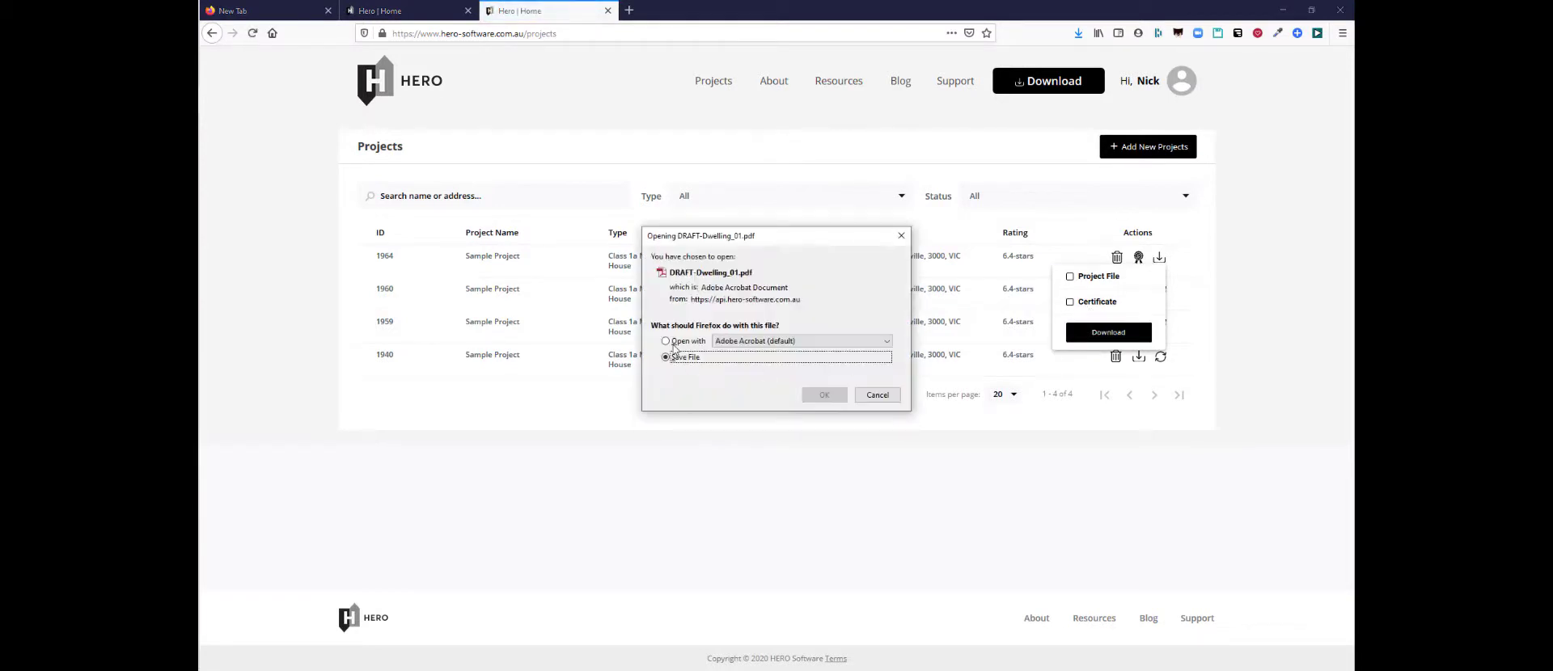
Open the draft certificate, page through its four pages at fit-page zoom, then return to Firefox
left_click(824, 395)
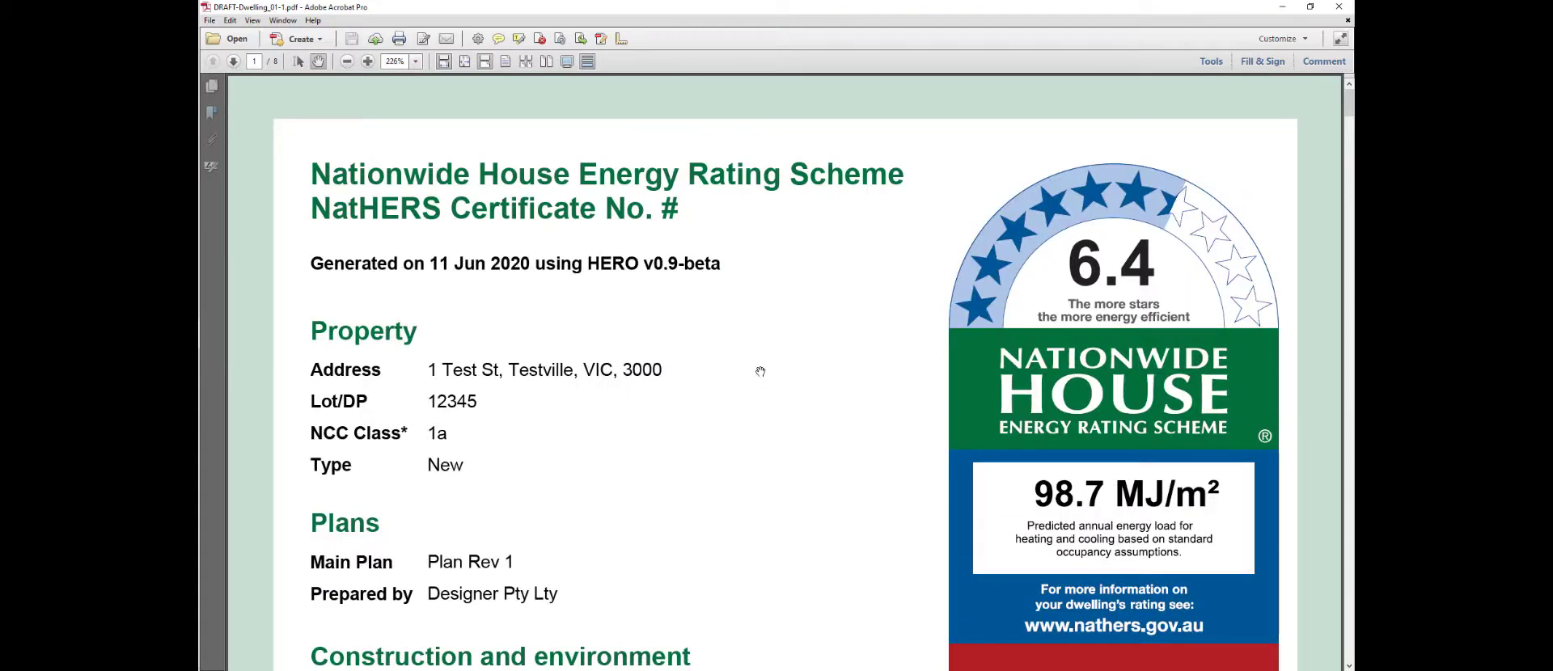
key("ctrl+0")
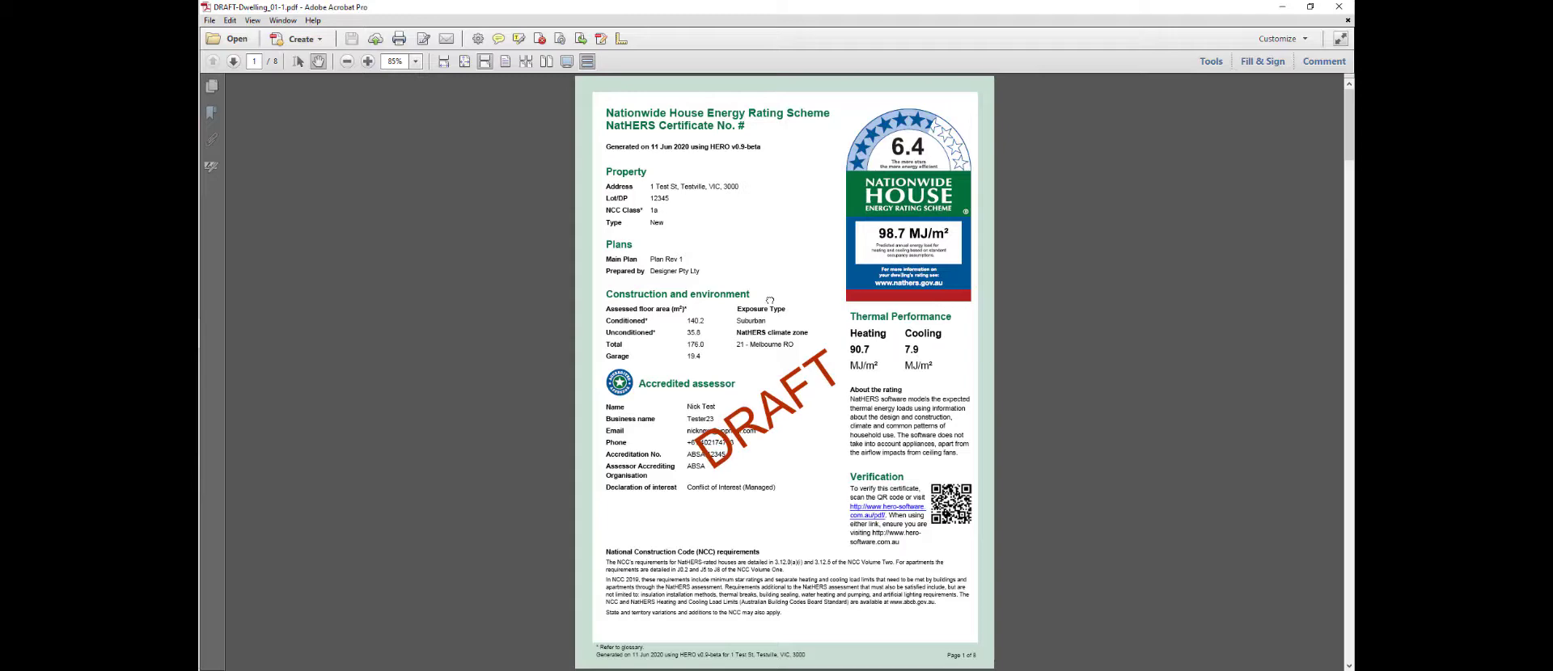
scroll(770, 300, "down", 1)
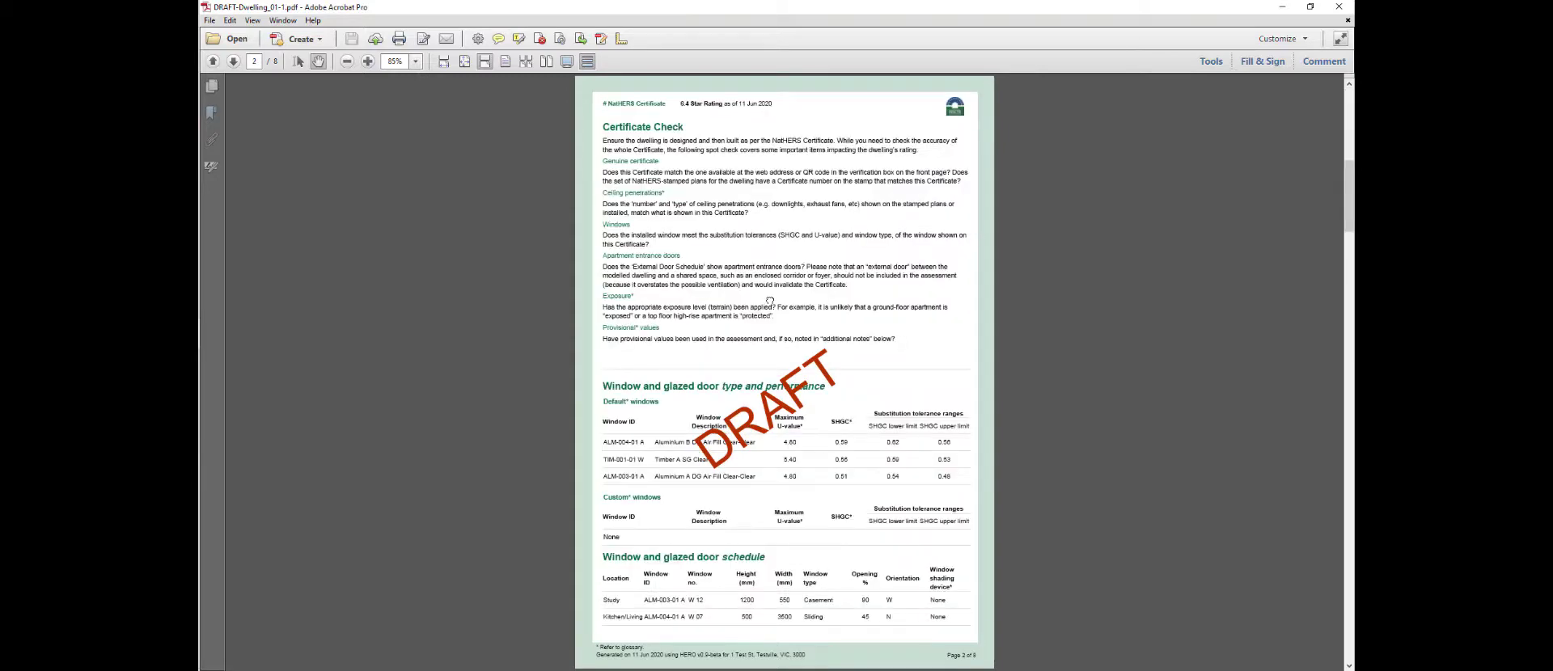
scroll(770, 301, "down", 1)
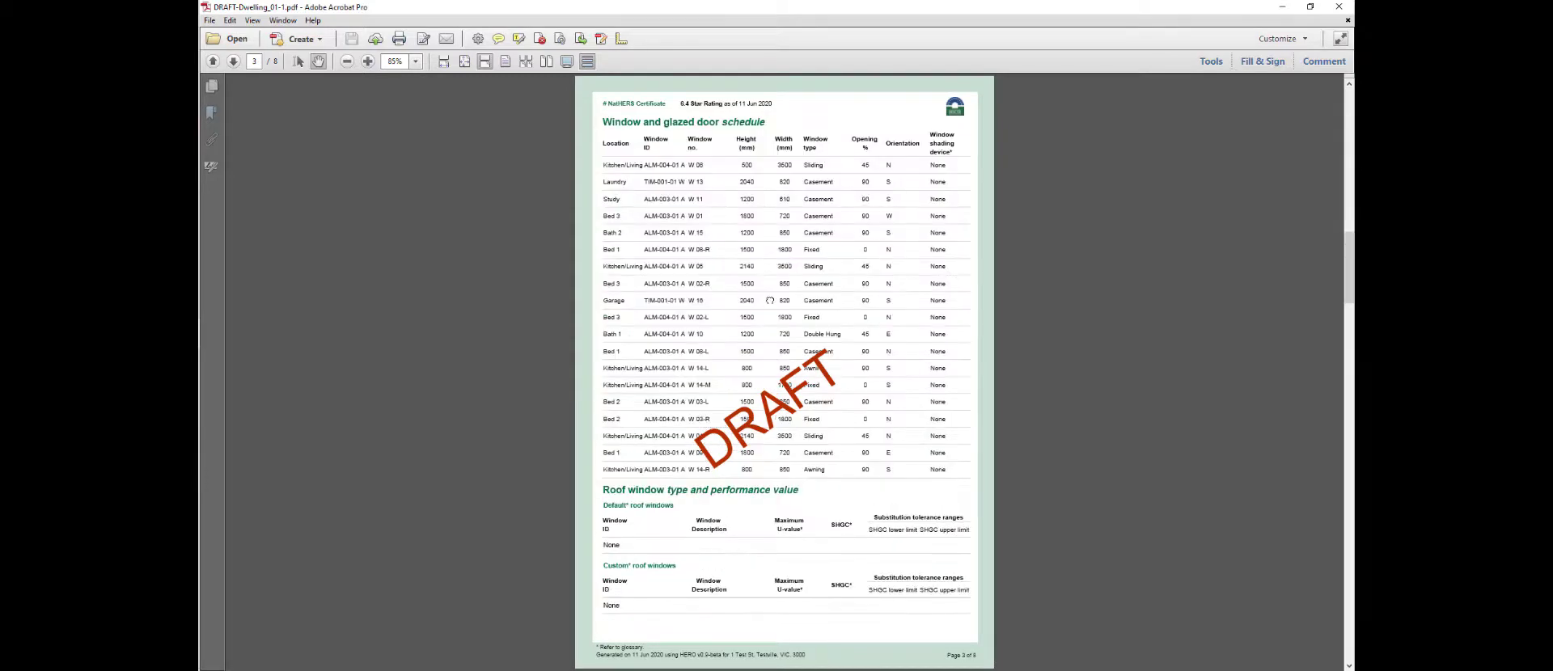
scroll(770, 300, "down", 1)
scroll(770, 300, "up", 3)
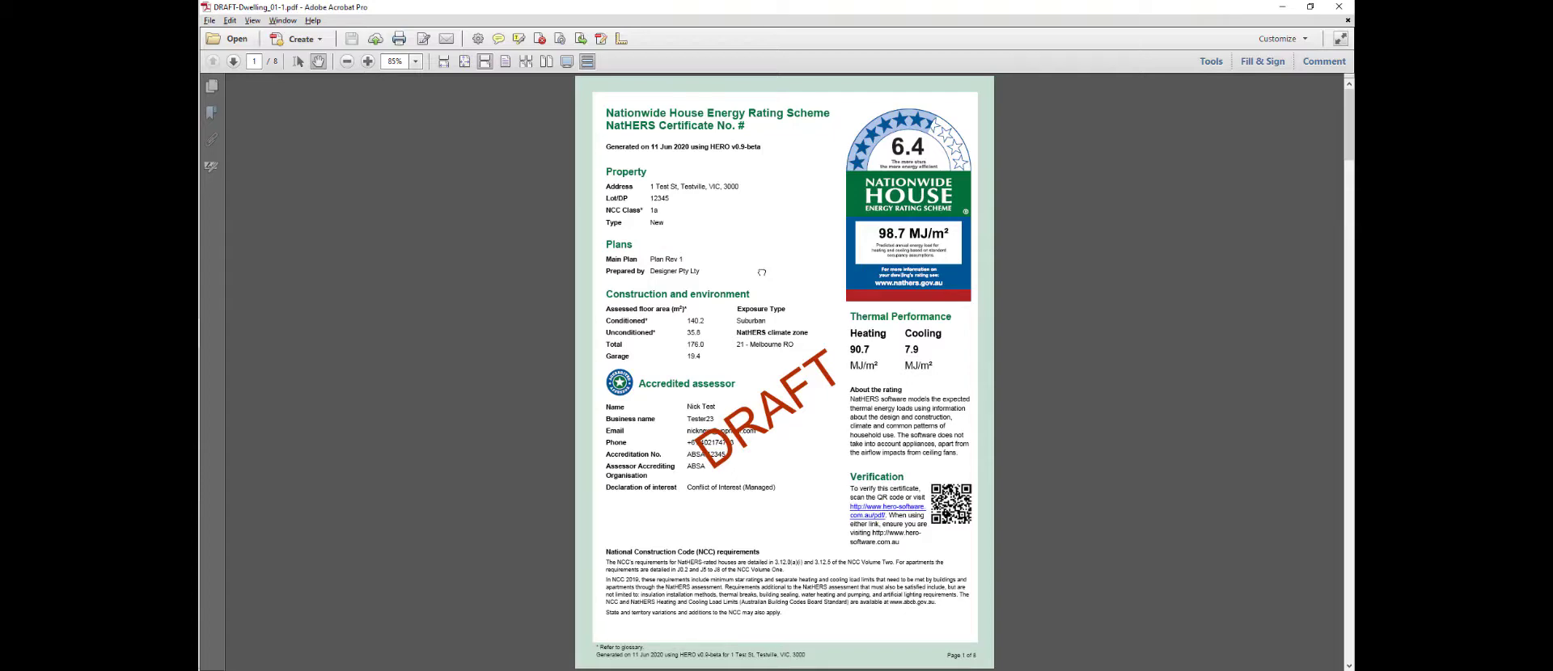
key("alt+Tab")
Start certifying the new project and acknowledge the heating and cooling load limits notice
left_click(862, 474)
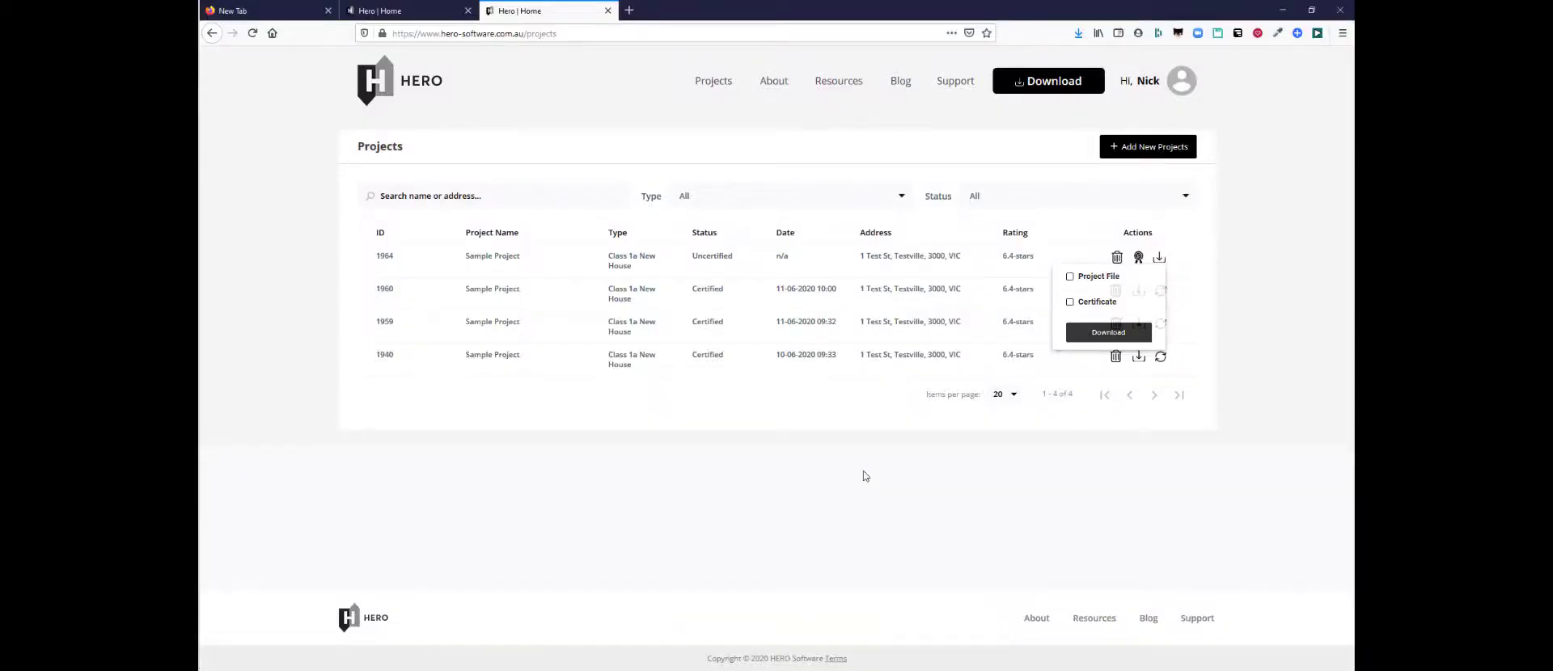
left_click(1138, 256)
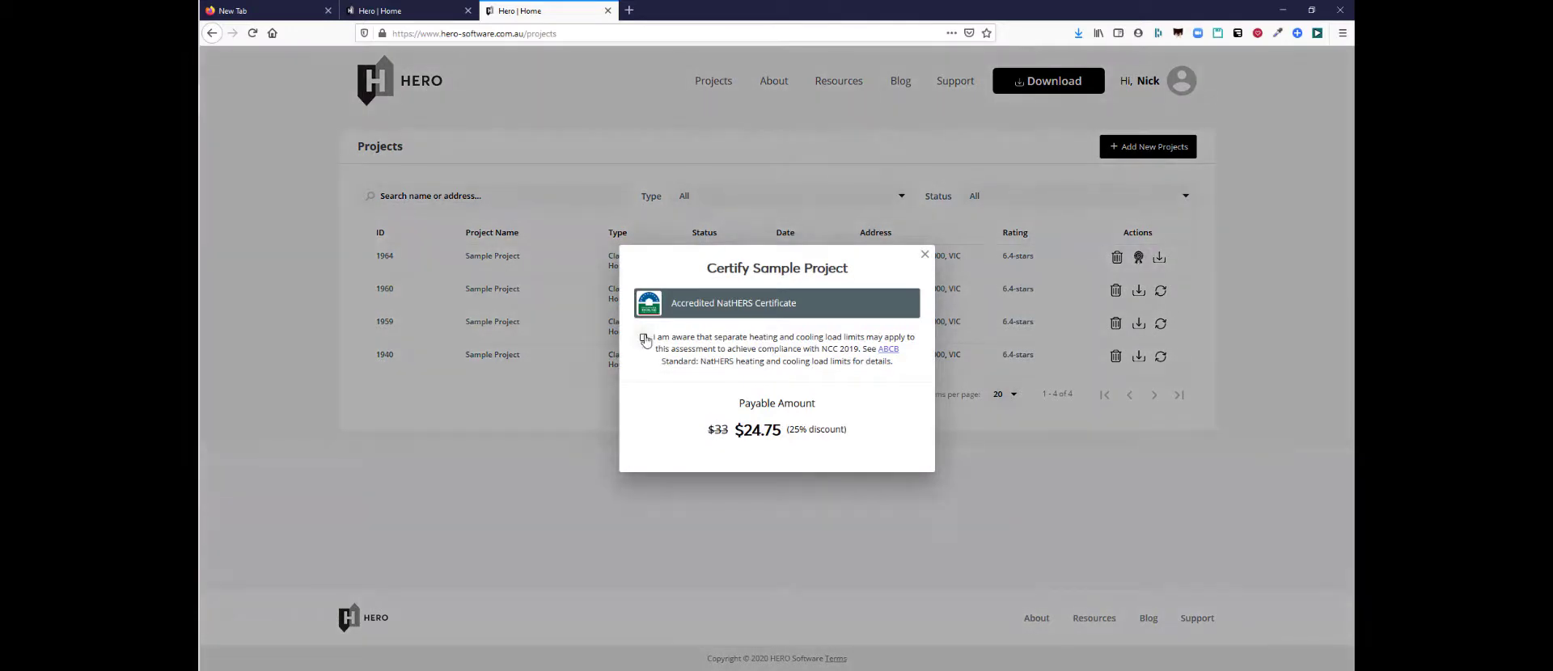
left_click(644, 339)
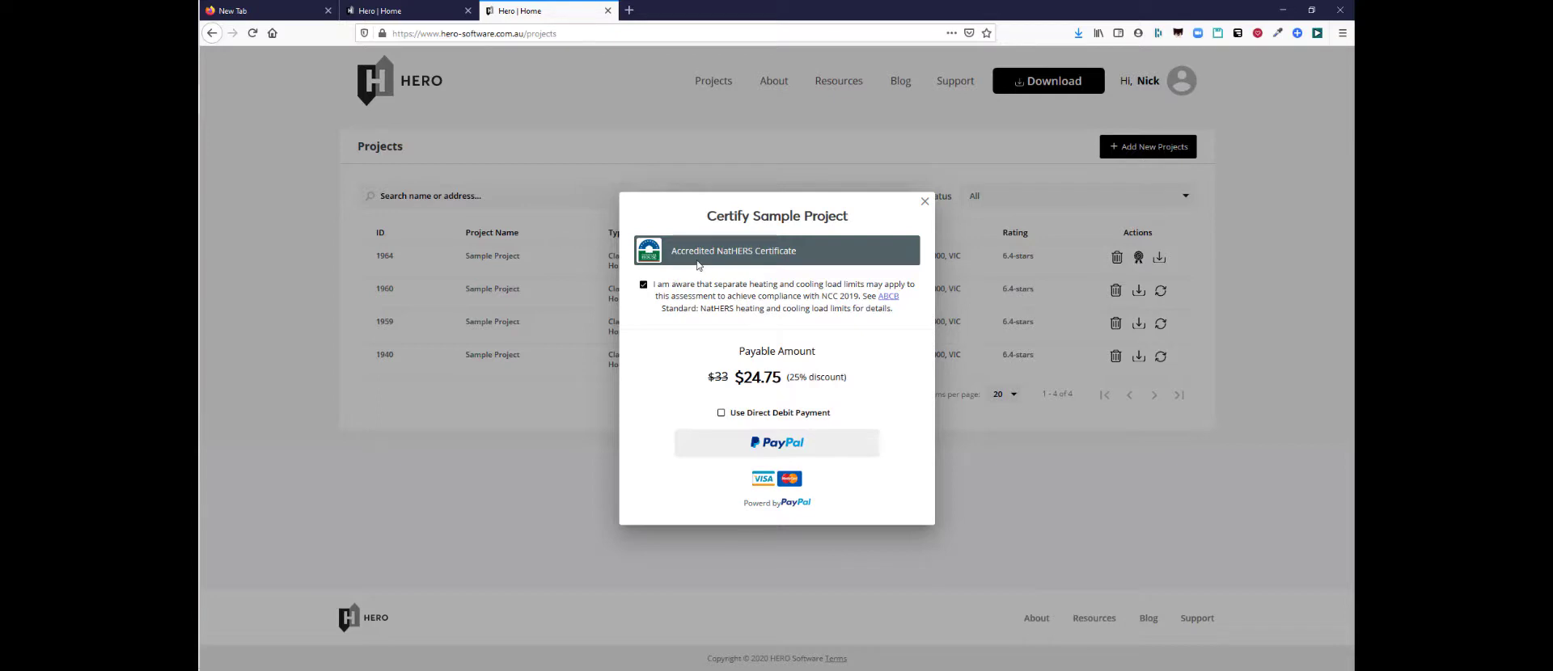
Pay the $24.75 AUD certification fee through PayPal
left_click(713, 436)
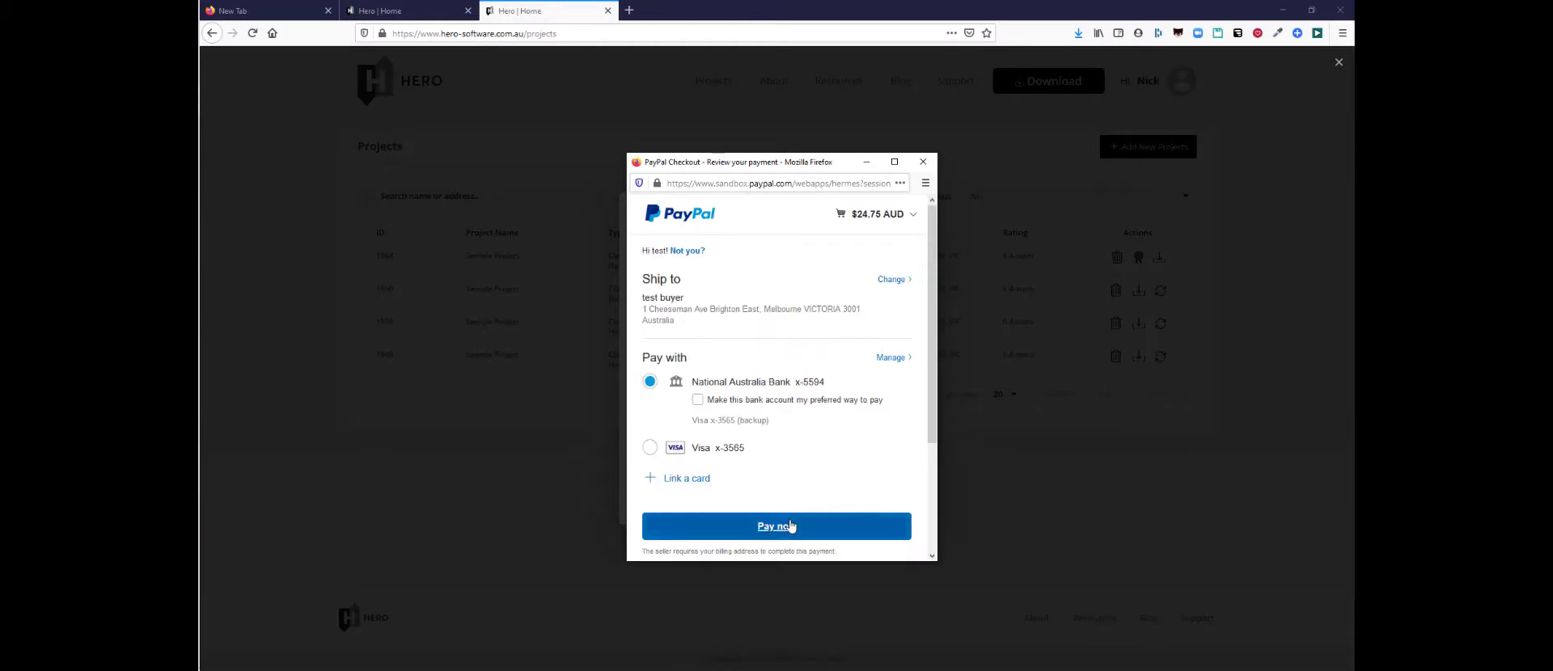
left_click(791, 525)
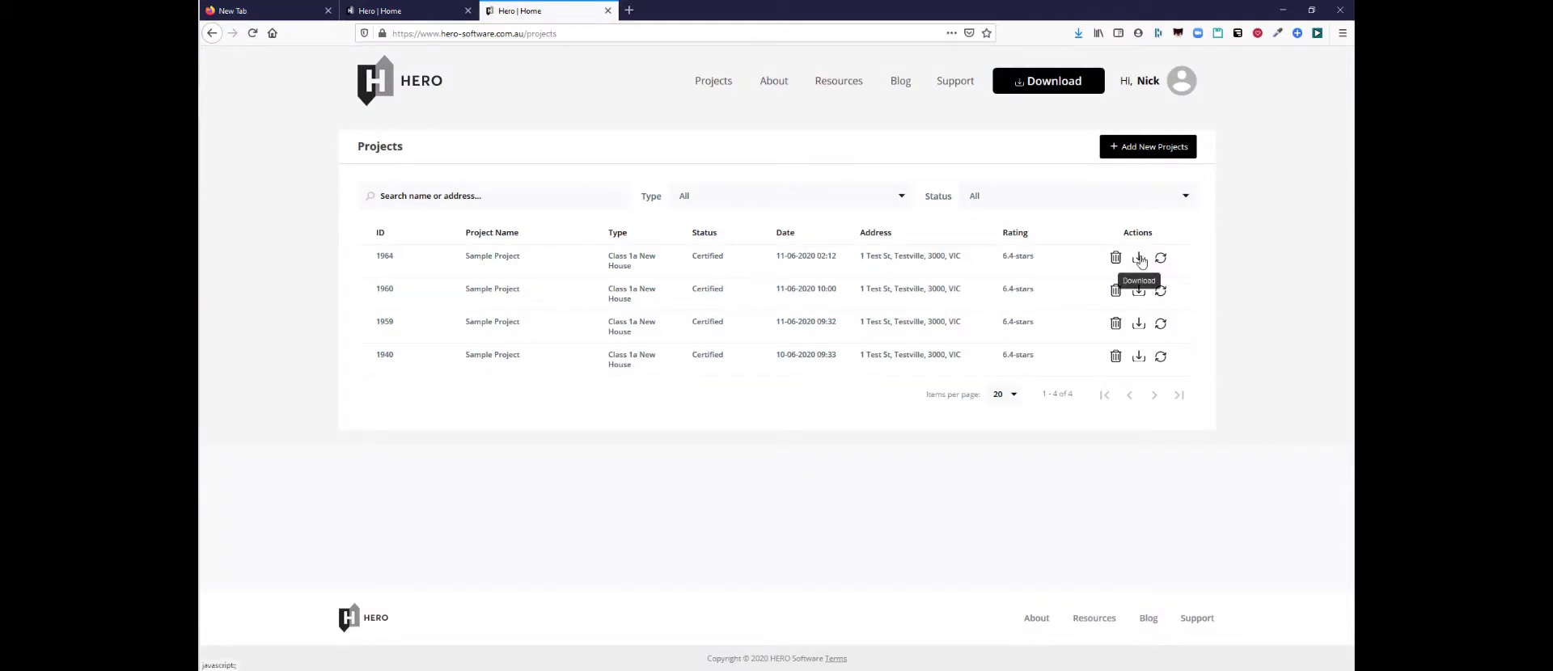
Download the certified project's Certificate and Stamp as a ZIP saved in Downloads
left_click(1139, 259)
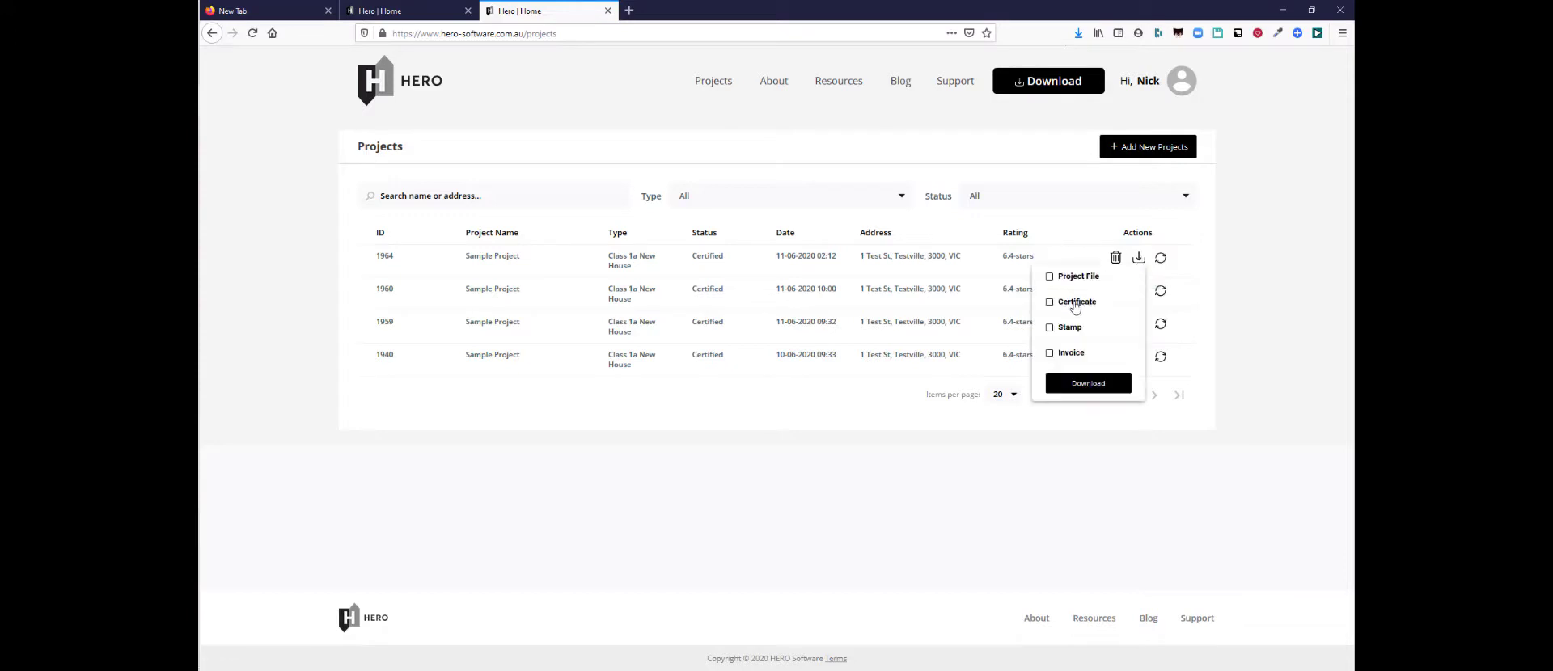
left_click(1074, 304)
left_click(1070, 333)
left_click(1090, 389)
left_click(833, 397)
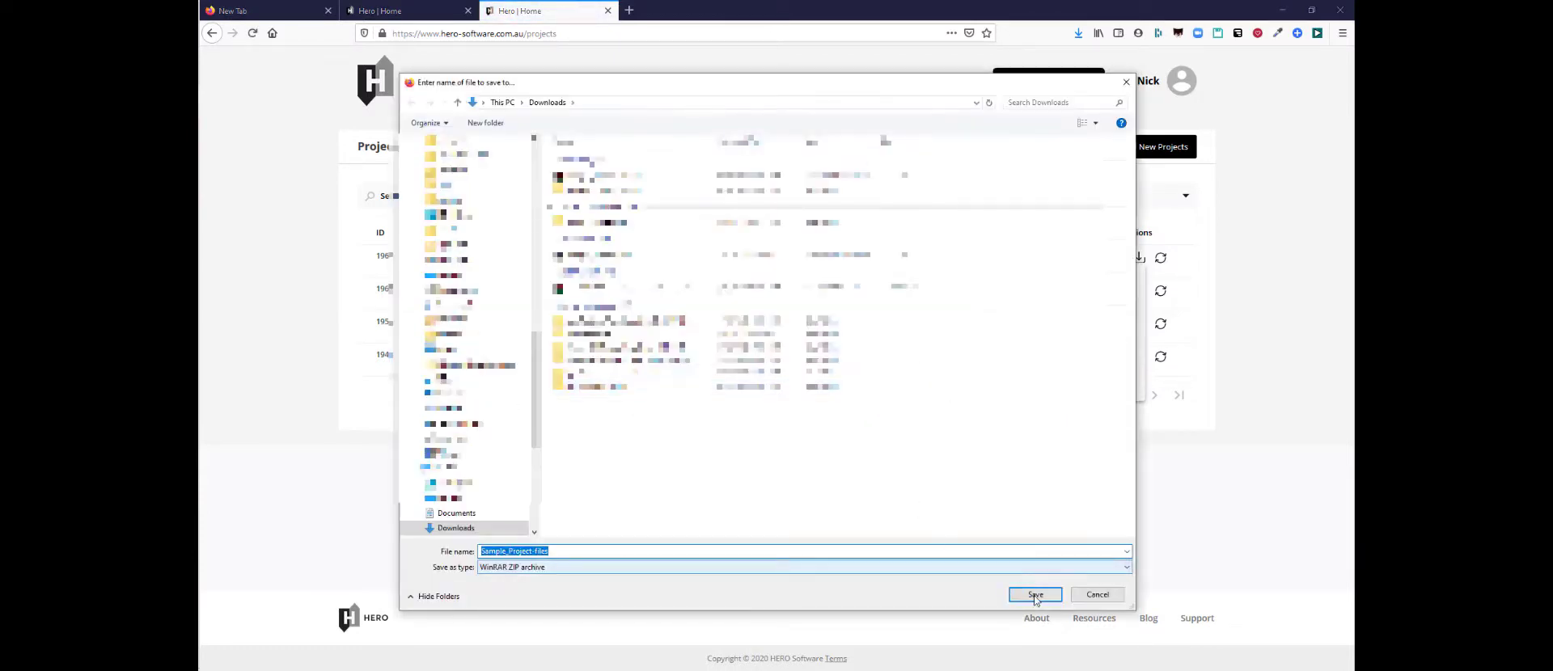
left_click(1036, 596)
left_click(811, 346)
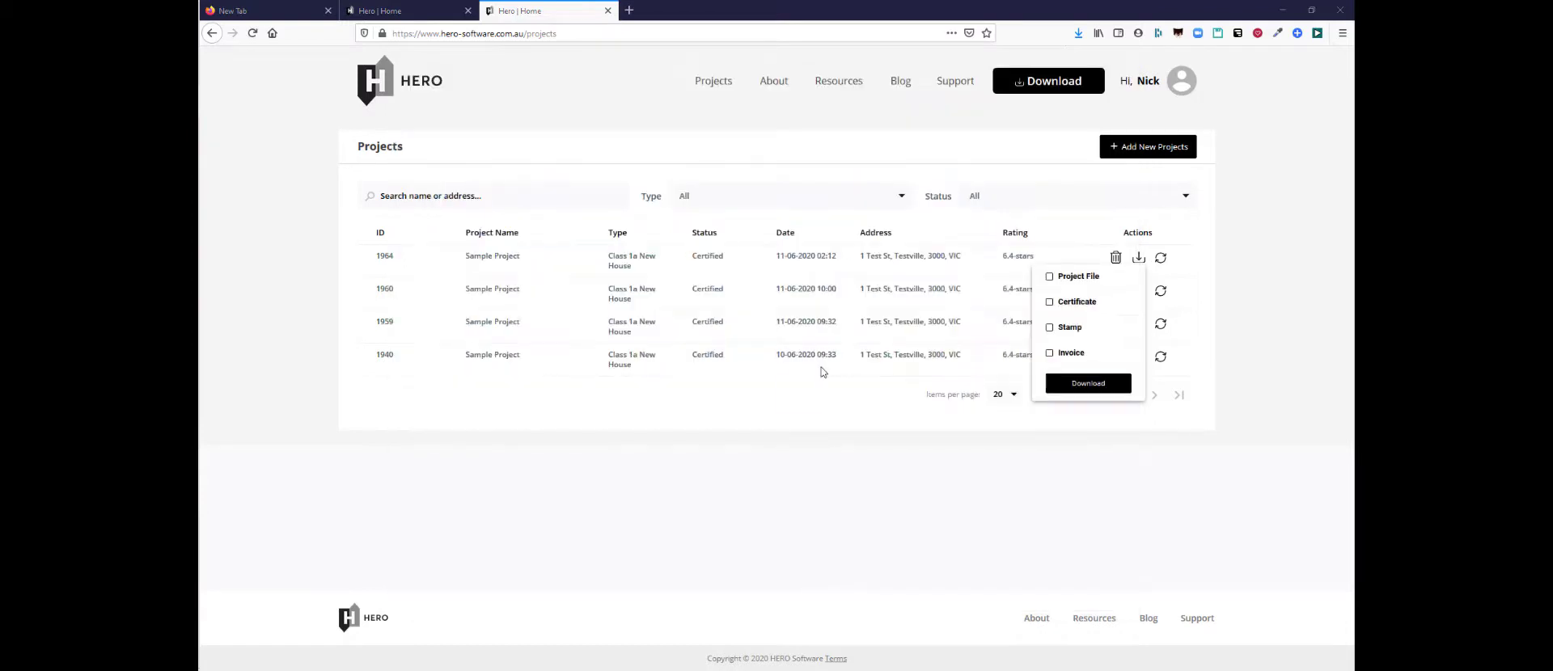
left_click(827, 525)
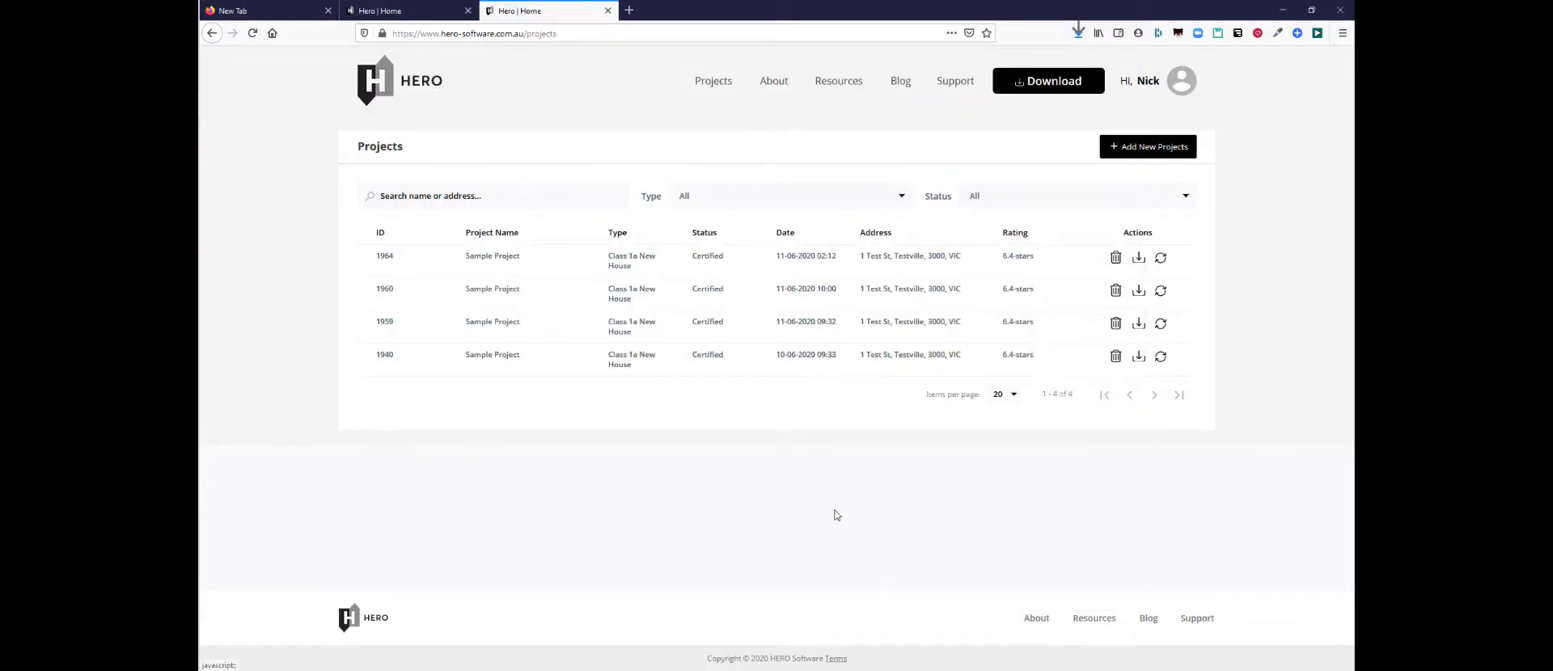